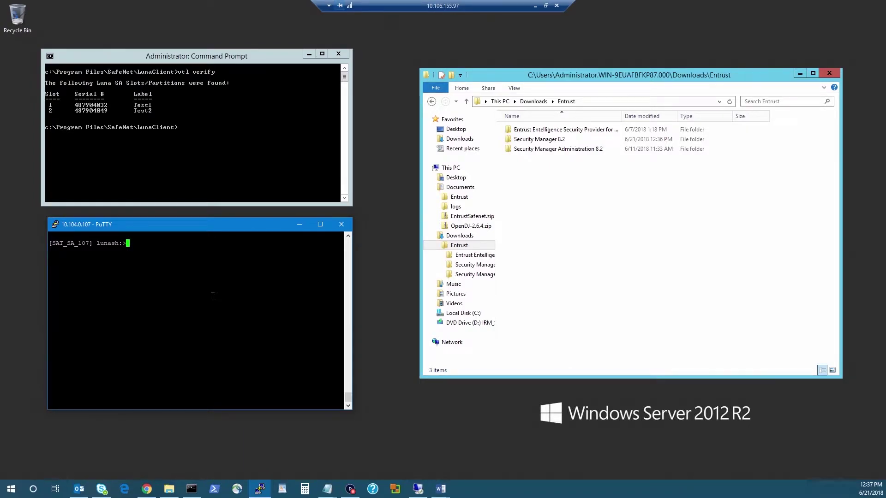
Run partition show and partition showcontents for partition Test1, entering the partition password to list its stored objects
text(partition show -partition Test1)
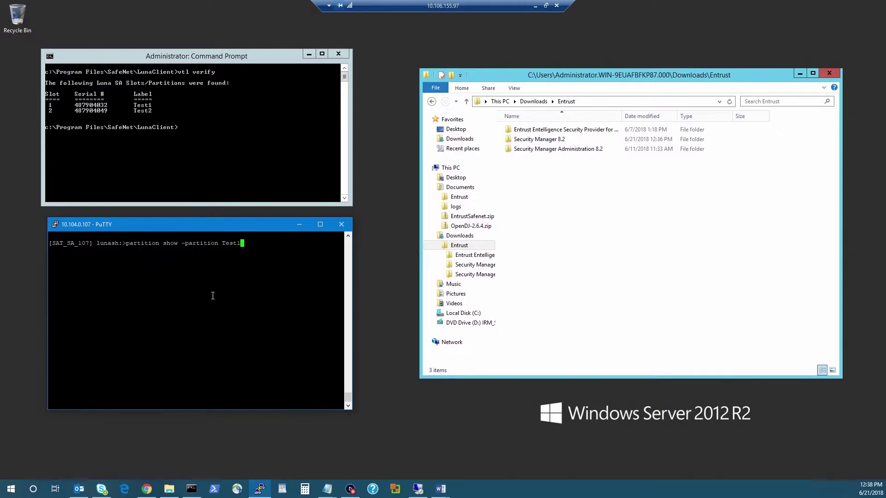
key(Return)
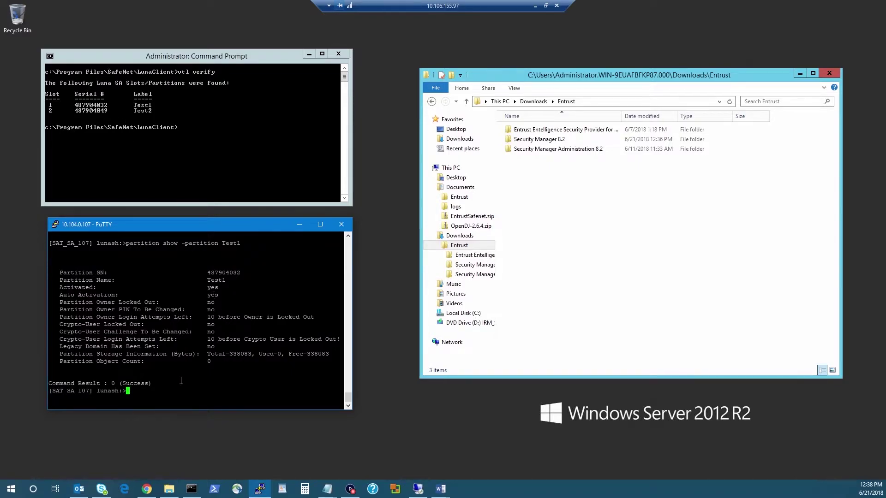
text(partition )
text(show -)
text(ntents )
text(-partition )
text(Test1)
key(Return)
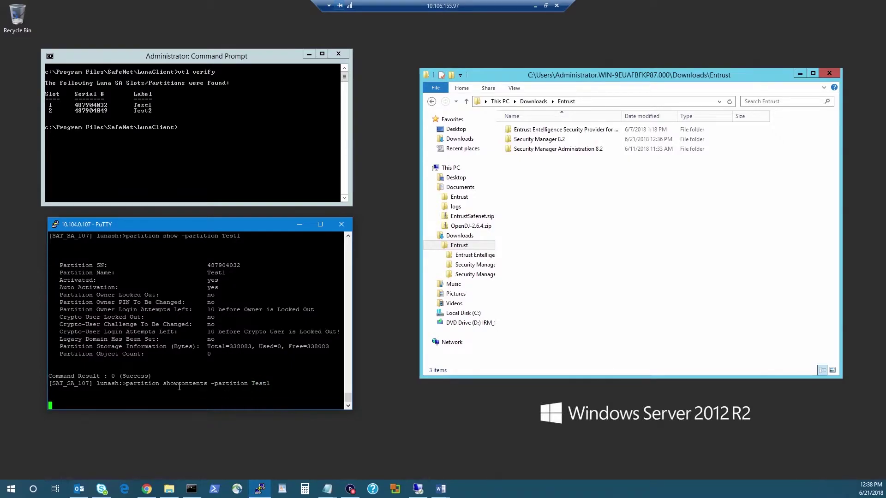
text(********)
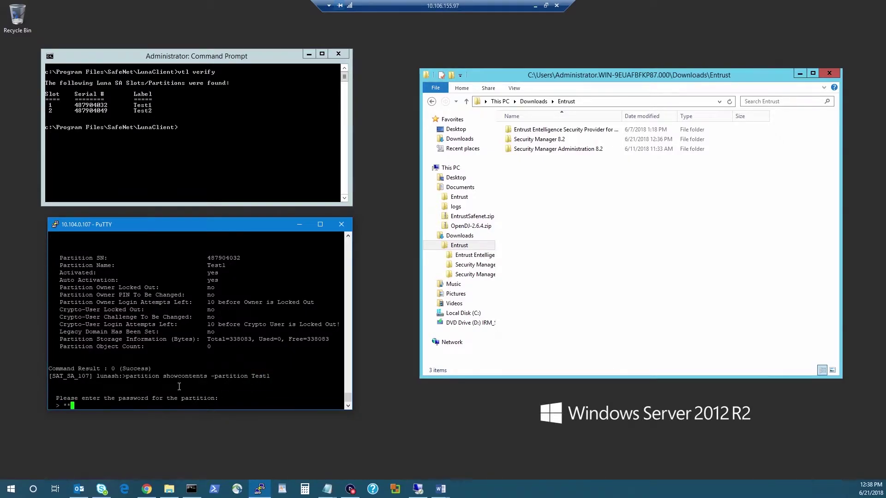
text(*)
key(Return)
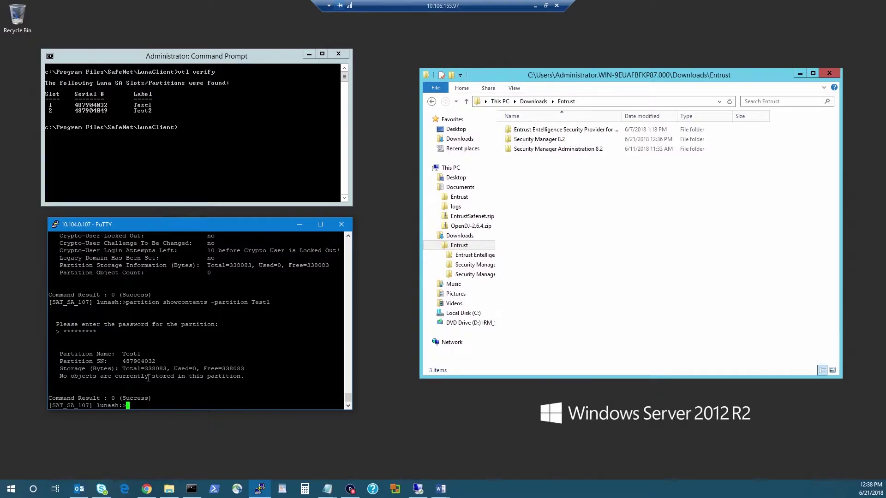
drag(94, 376, 184, 381)
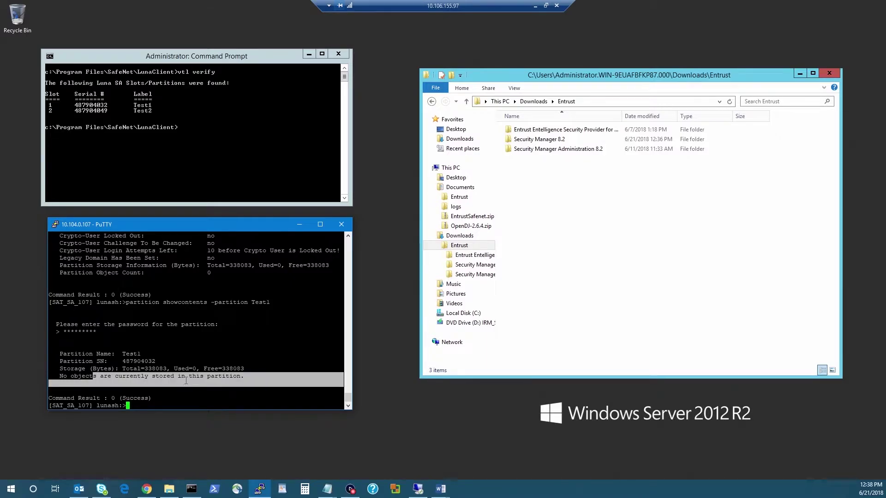
click(218, 382)
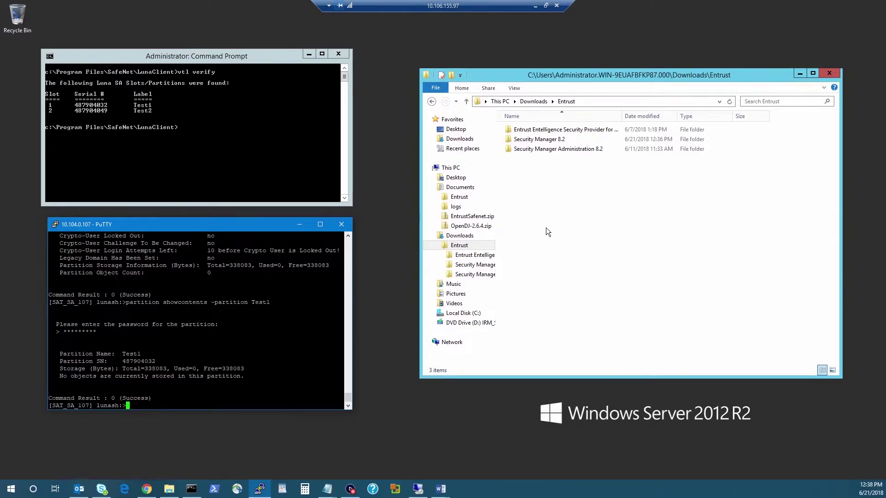
Launch SM_PostgreSQL_9220_Win_setup.exe from the Security Manager 8.2 folder on the remote server and minimize the folder window
click(560, 215)
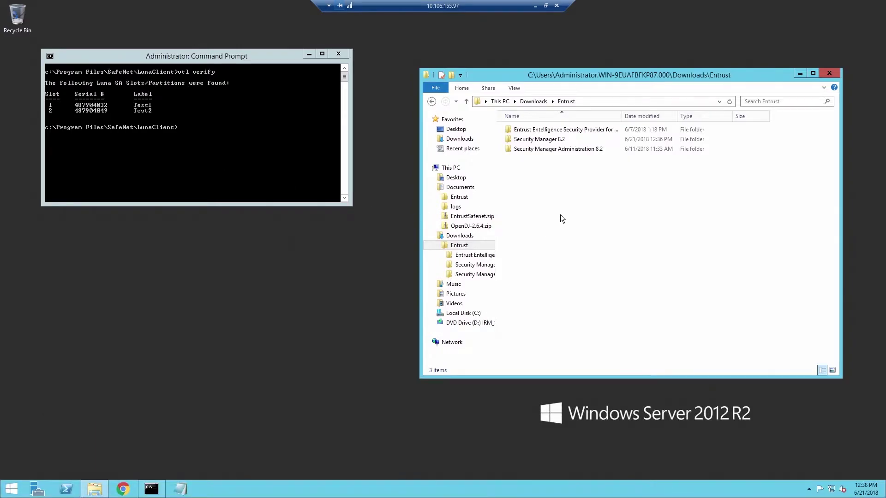
double_click(535, 140)
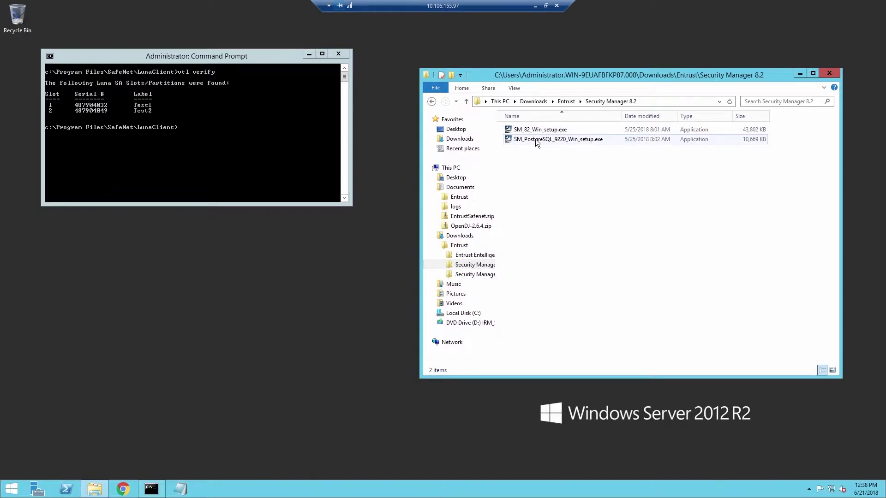
double_click(535, 139)
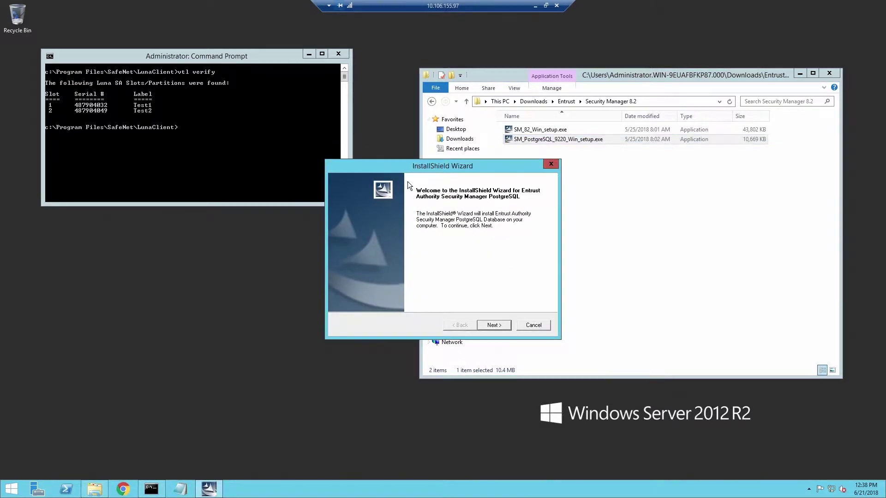
click(800, 74)
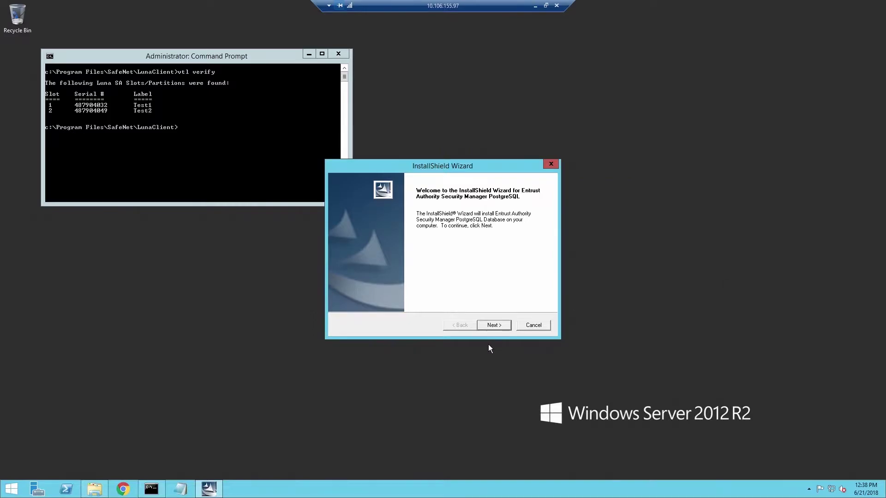
Accept the PostgreSQL license agreement and keep drive C:\ for both the data folder and the transaction logs, declining to change the log drive
click(492, 324)
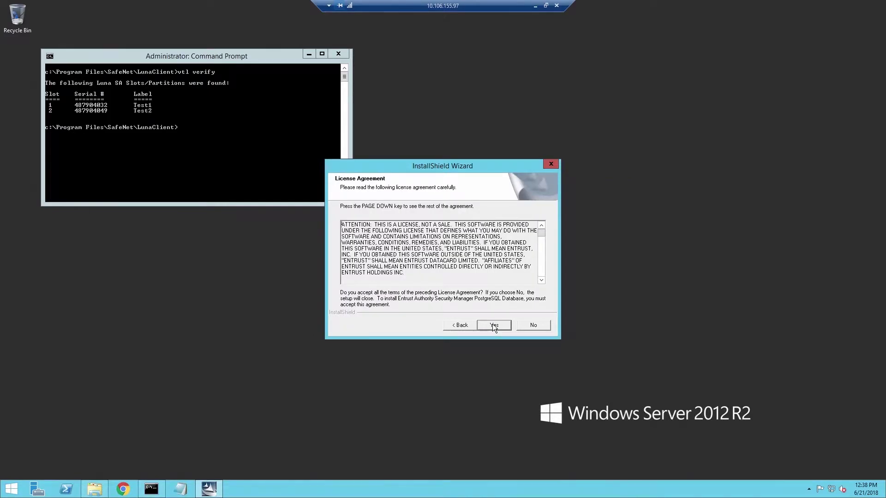
click(491, 324)
click(491, 323)
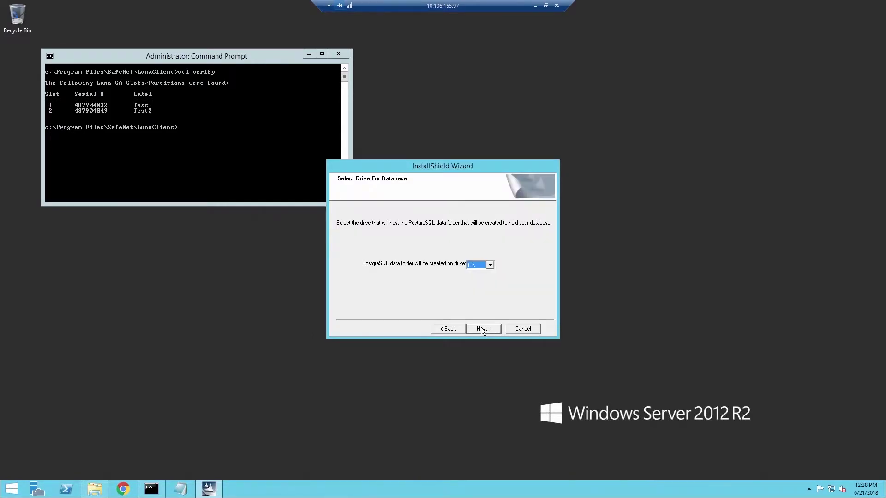
click(481, 329)
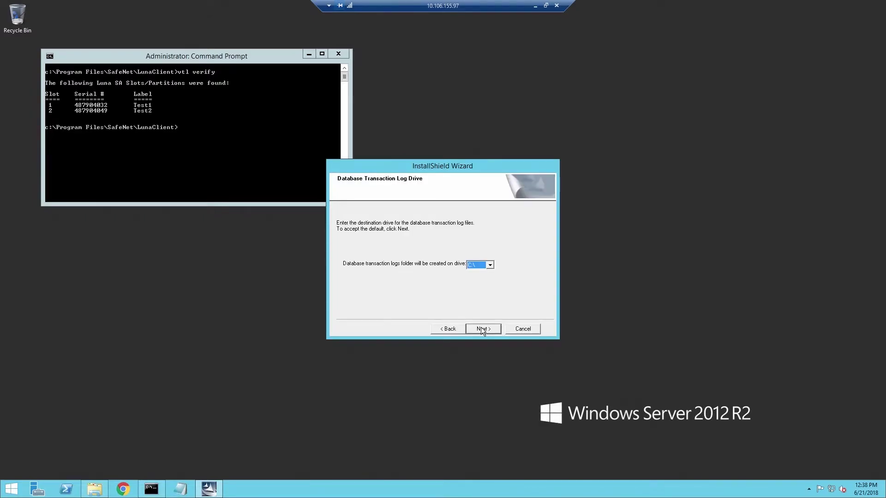
click(481, 329)
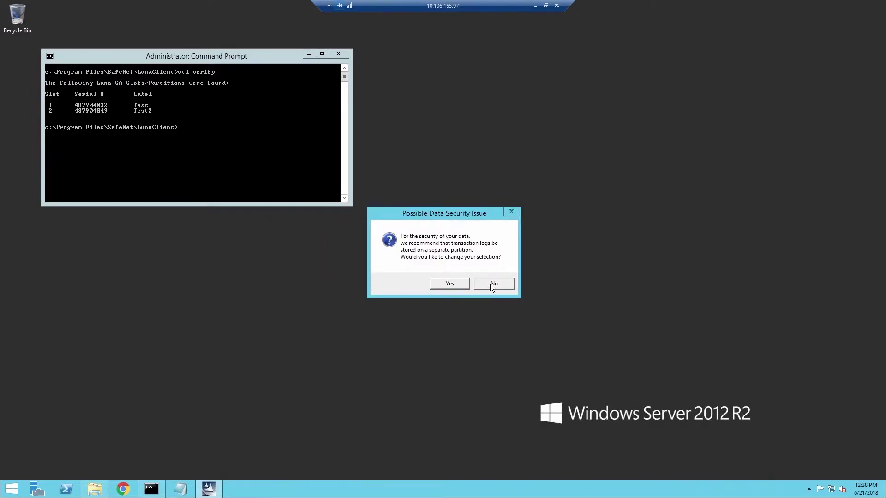
click(493, 283)
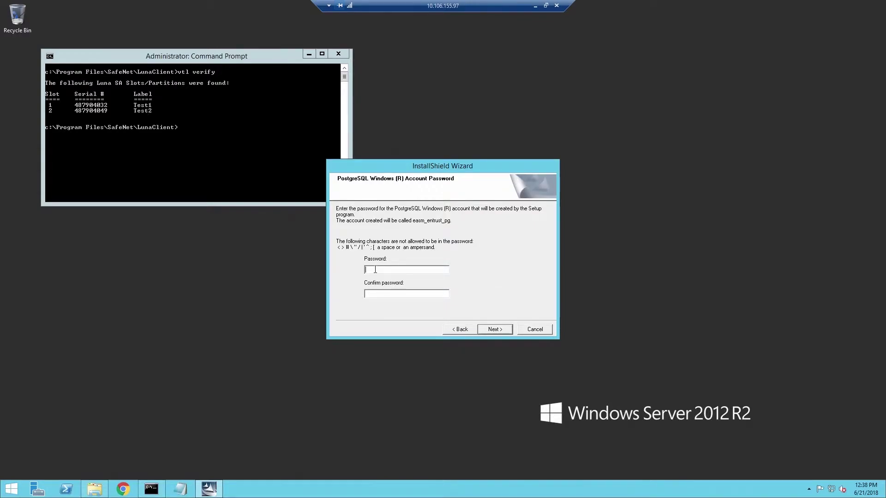
Enter and confirm the password for the PostgreSQL Windows account easm_entrust_pg
text(*********)
click(376, 294)
key(ctrl+v)
click(494, 329)
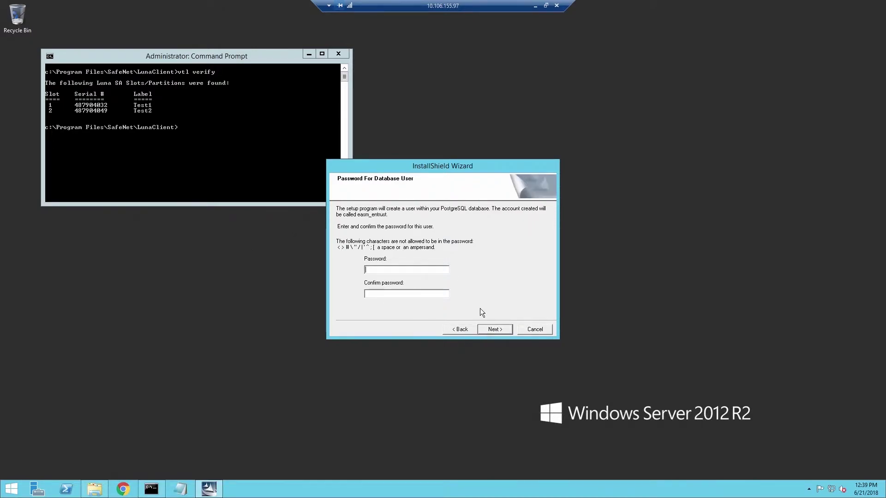
Enter and confirm the passwords for the database user easm_entrust and the backup user easm_entbackup
key(ctrl+v)
click(495, 330)
key(ctrl+v)
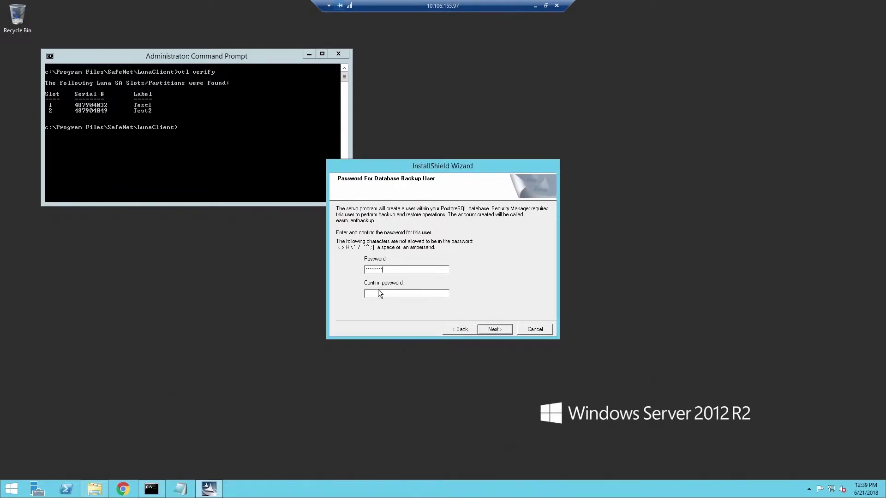
click(490, 328)
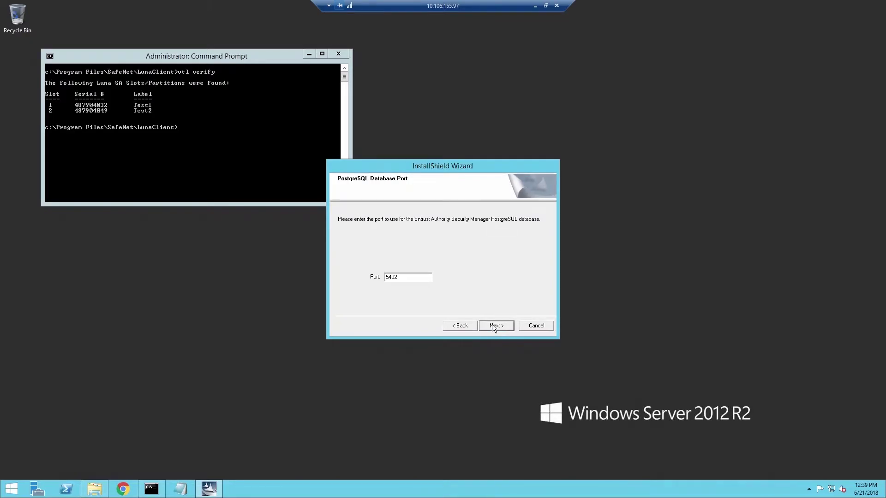
Accept database port 5432, install the Security Manager PostgreSQL database and finish the wizard
click(497, 327)
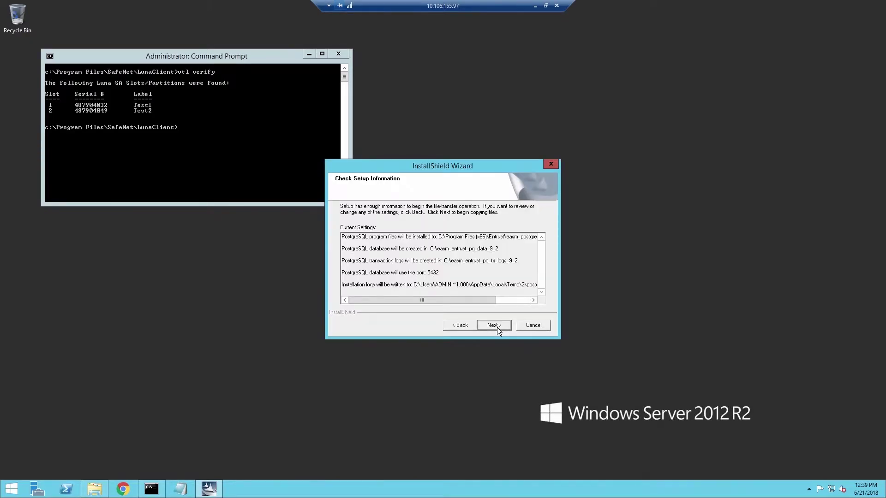
click(496, 328)
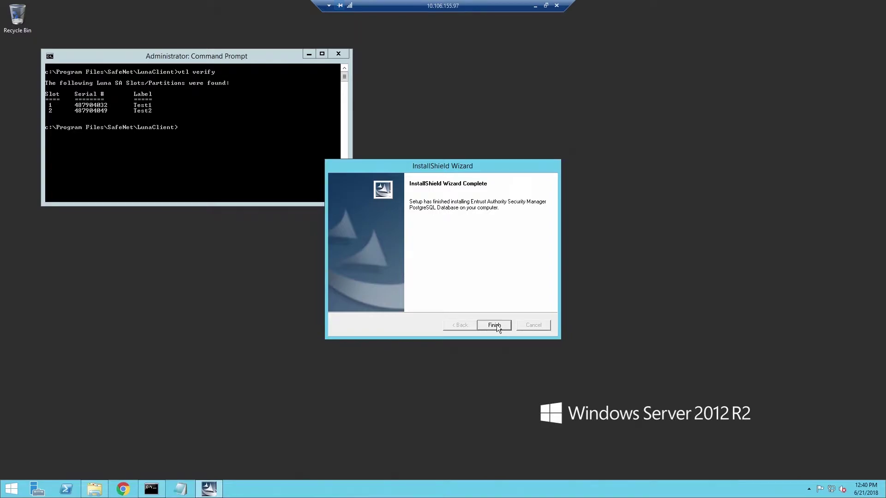
click(495, 326)
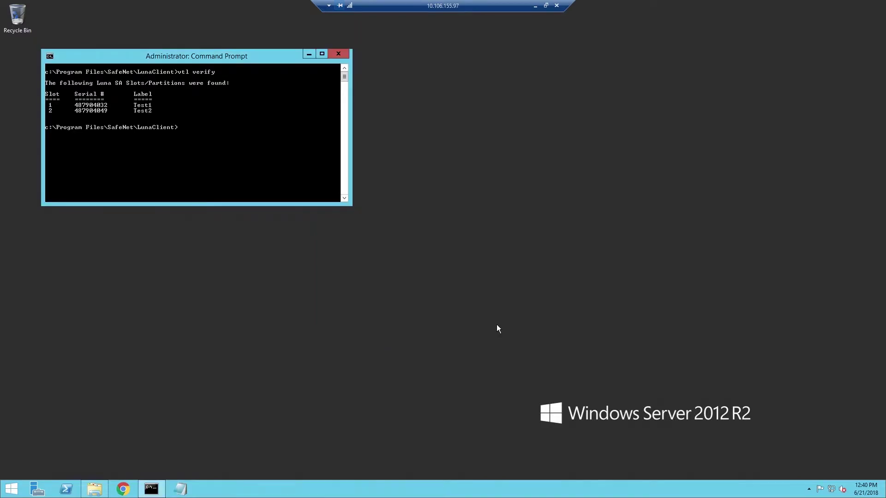
Launch SM_82_Win_setup.exe from the Security Manager 8.2 folder and allow all existing extracted files to be overwritten
click(94, 489)
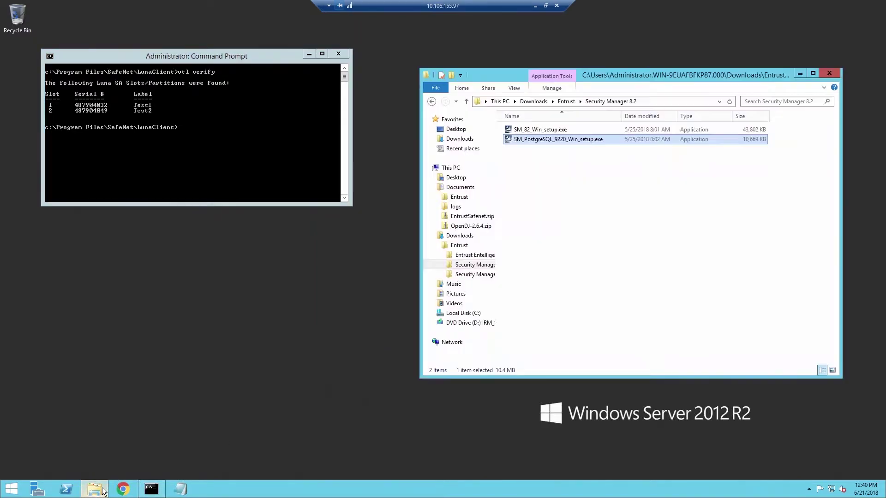
double_click(546, 132)
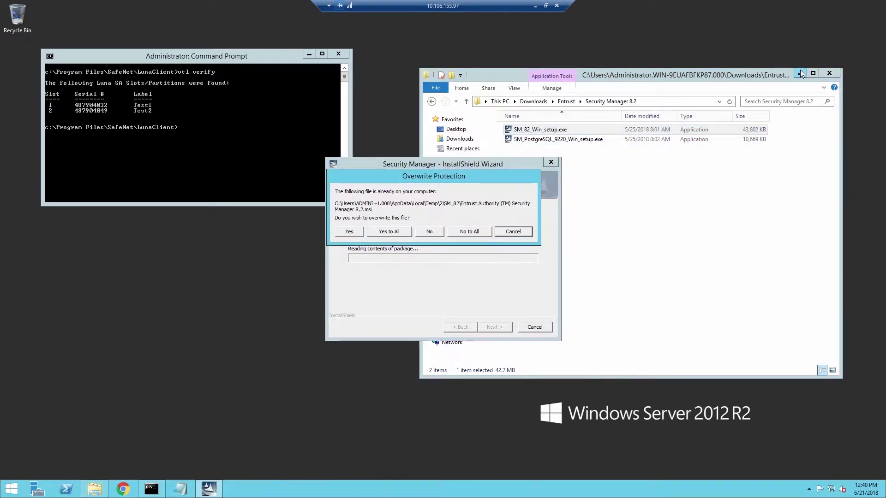
click(799, 73)
click(395, 231)
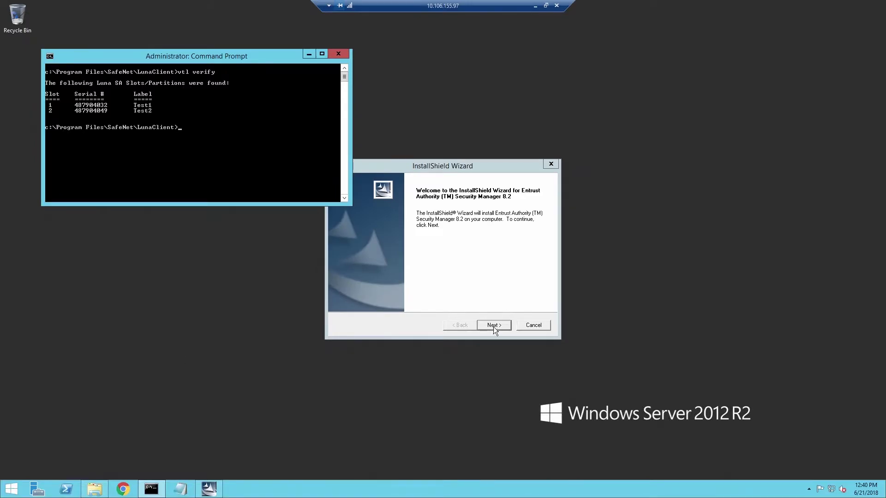
Install Security Manager 8.2 in C:\Program Files (x86)\Entrust and finish with Run Security Manager Configuration selected
click(494, 327)
click(496, 325)
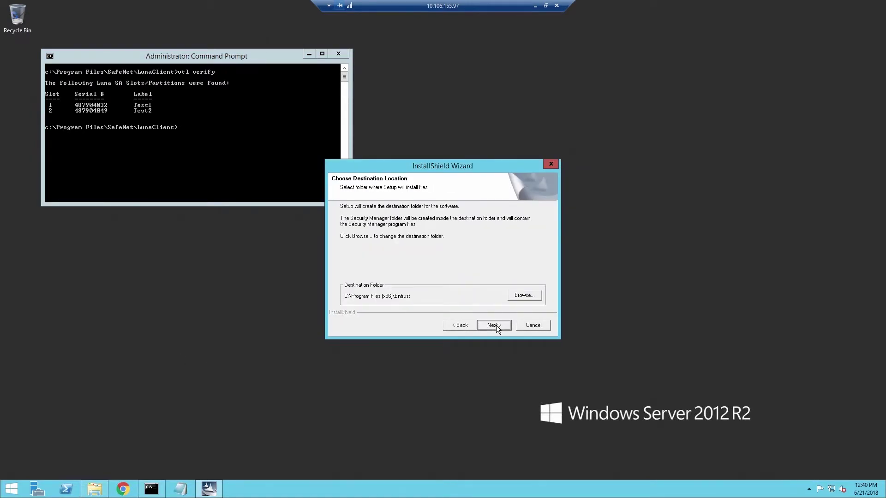
click(494, 325)
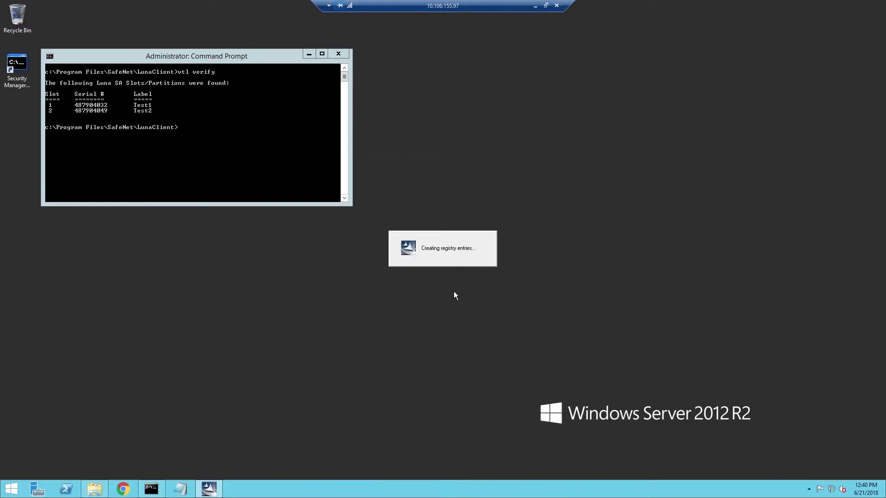
click(434, 234)
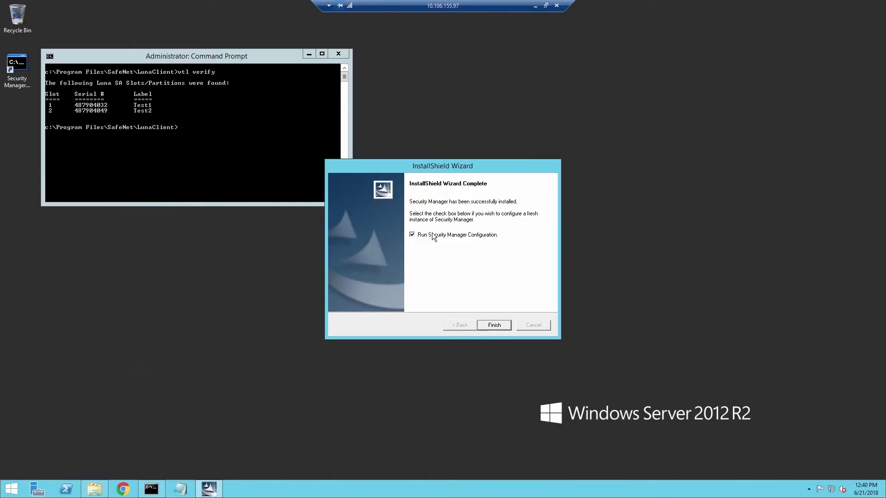
click(494, 325)
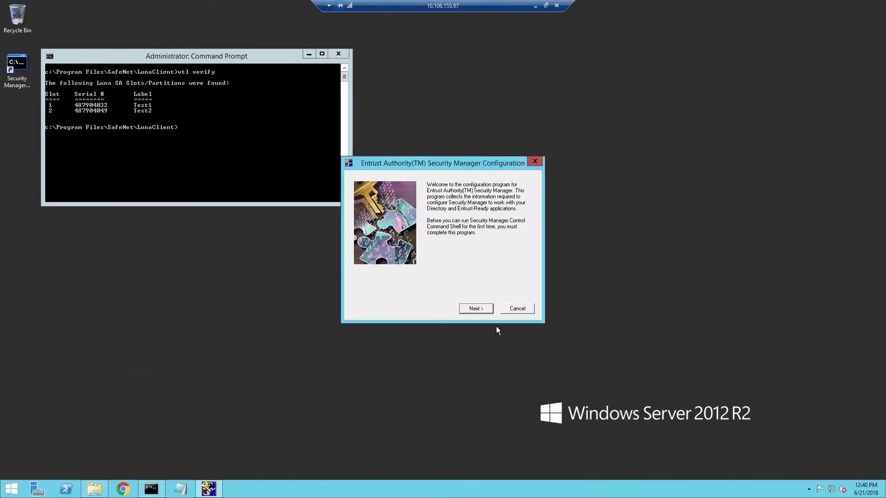
Provide the Enterprise serial number, user limit and licensing code, and accept folders C:\authdata and C:\entbackup and the LDAP Directory on port 389
click(474, 309)
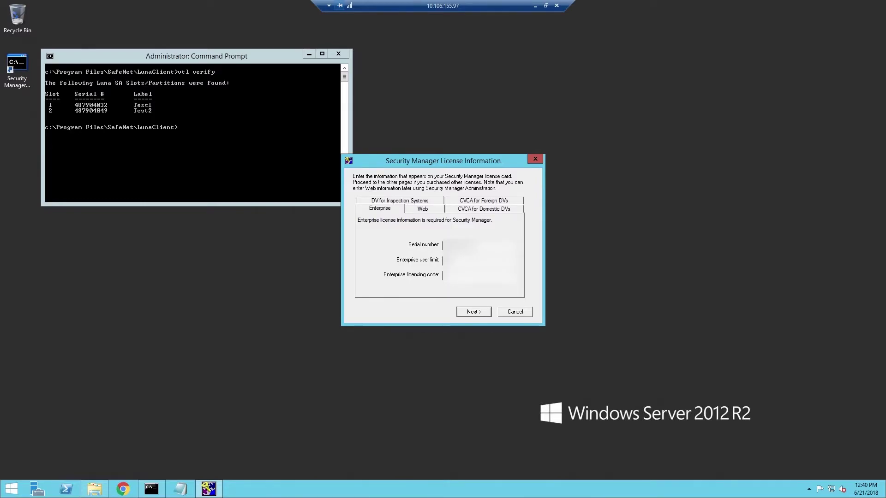
click(472, 310)
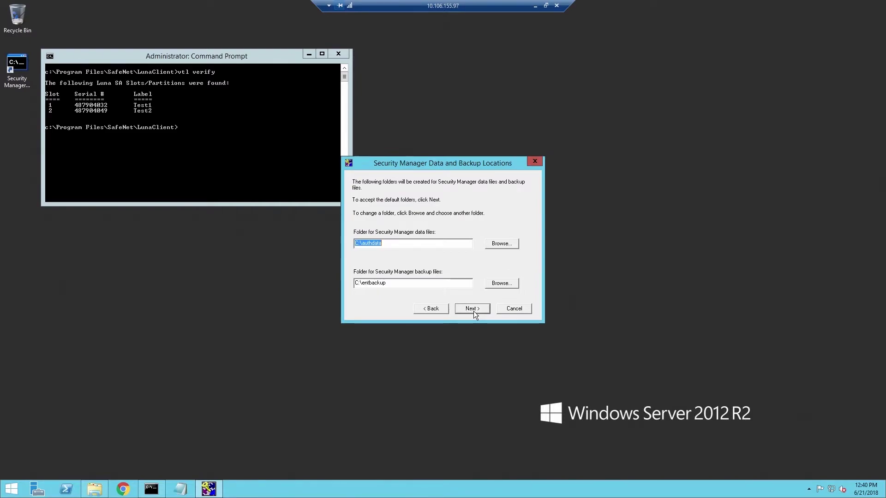
click(475, 308)
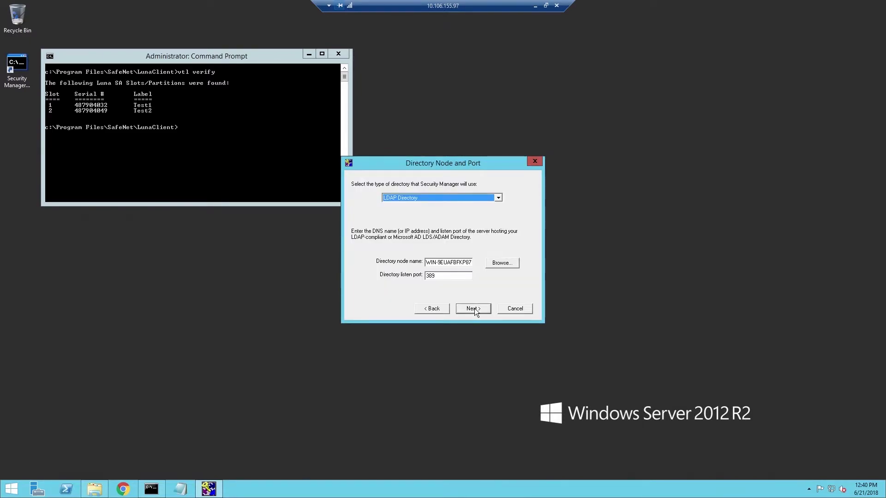
click(474, 308)
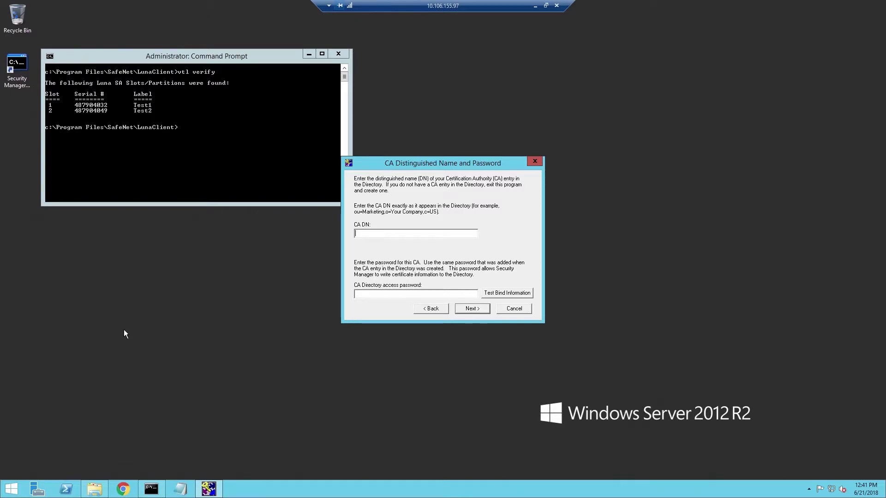
Set the CA DN to ou=CA Entry,dc=example,dc=com, enter the CA Directory access password and test the bind information
key(ctrl+v)
click(367, 294)
text(*********)
click(508, 295)
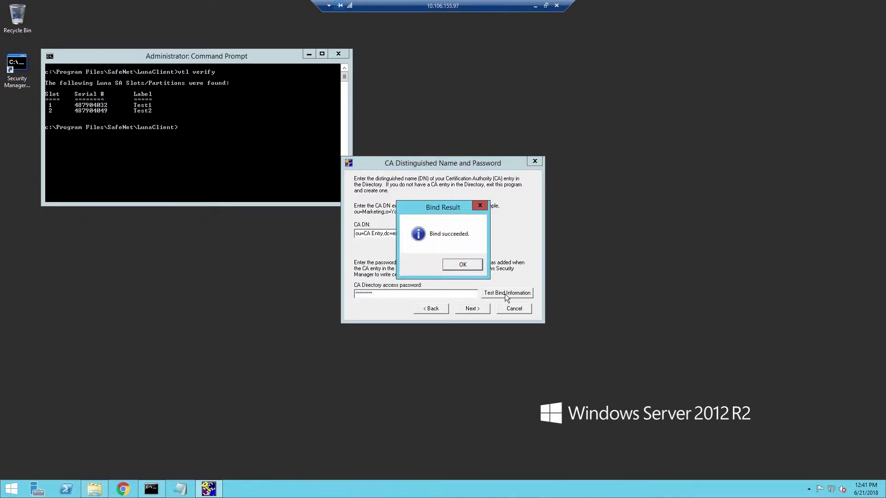
click(463, 263)
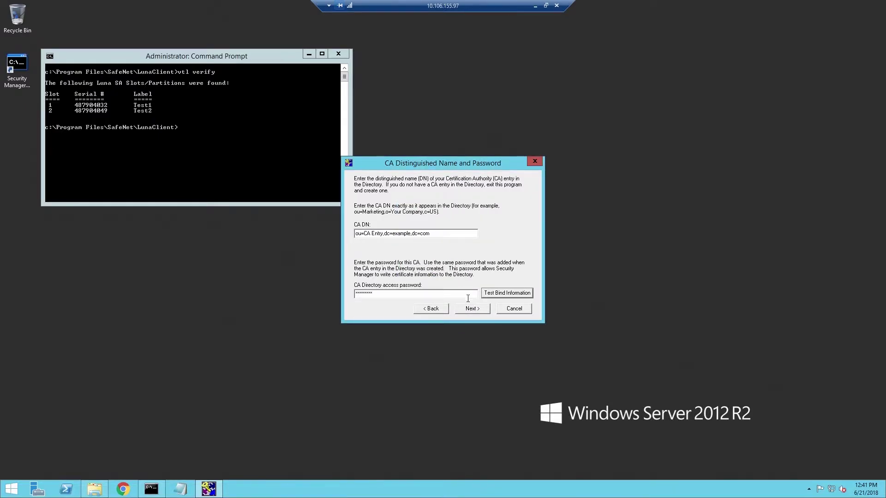
Set the Directory Administrator DN to ou=CA Entry,dc=example,dc=com, enter its Directory access password and test the bind information
click(471, 310)
key(ctrl+v)
click(363, 292)
text(***)
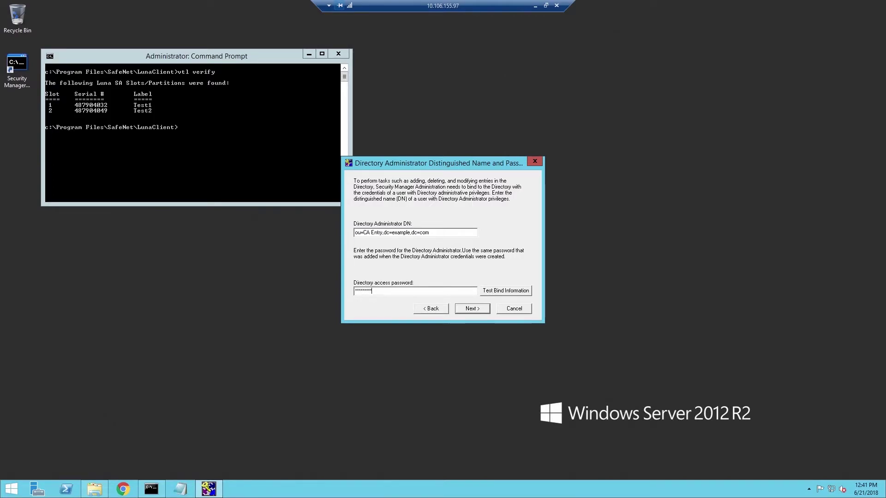
click(494, 291)
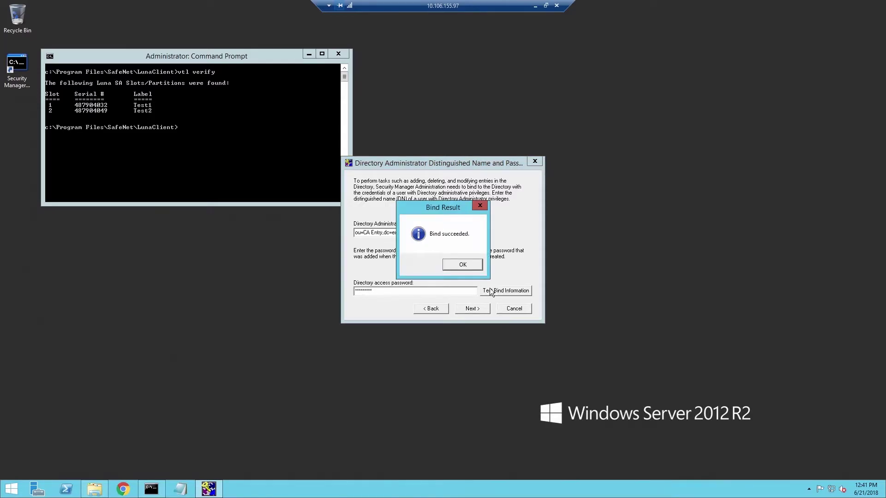
click(463, 264)
click(467, 308)
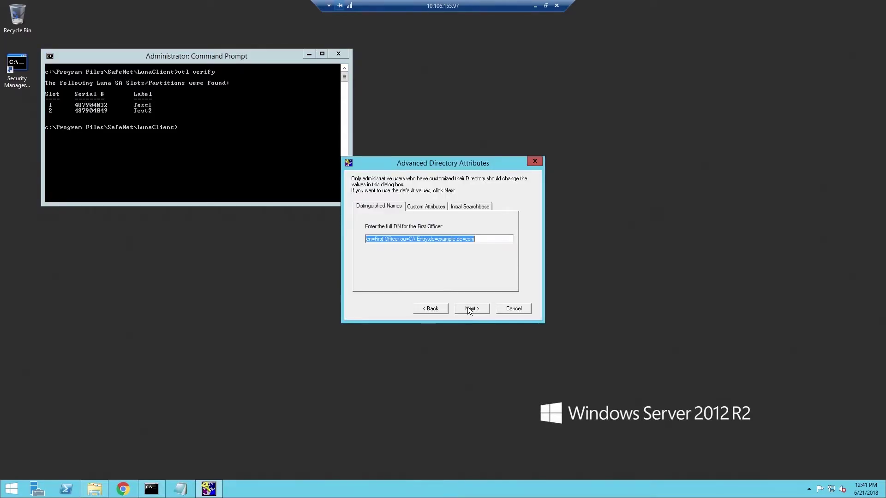
Accept the default advanced Directory attributes, run the directory verification and review the summary at the end of the ENTDVT log
click(468, 309)
click(467, 309)
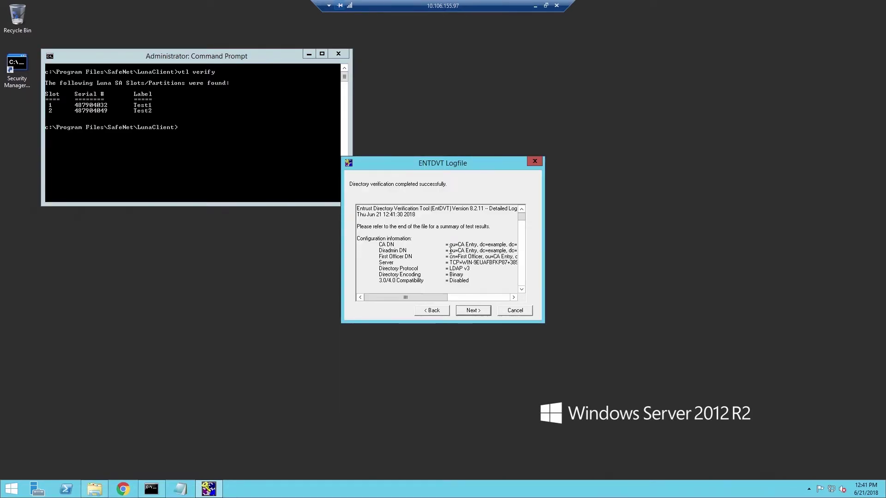
drag(522, 215, 358, 263)
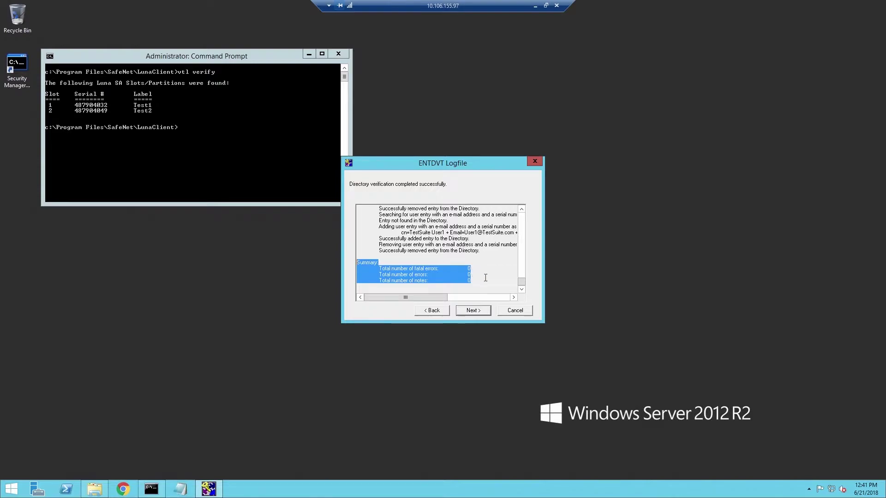
click(474, 310)
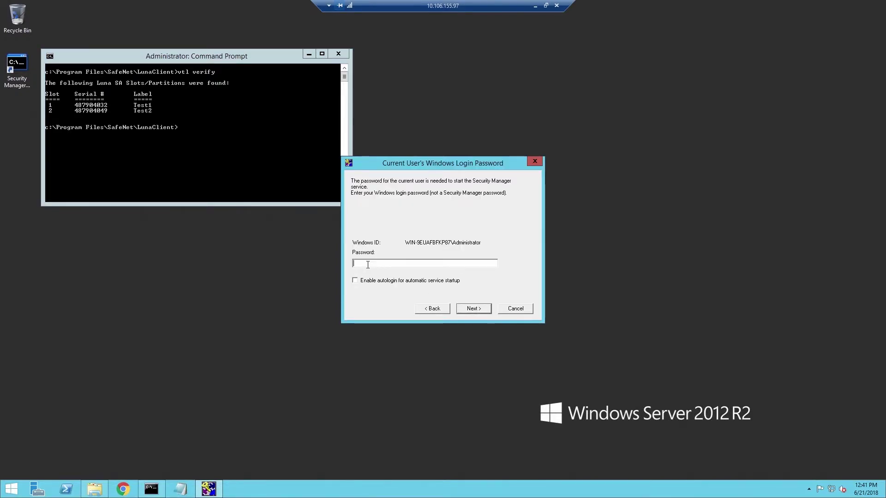
Enter the current user's Windows login password and enable autologin for automatic service startup
text(***)
click(376, 281)
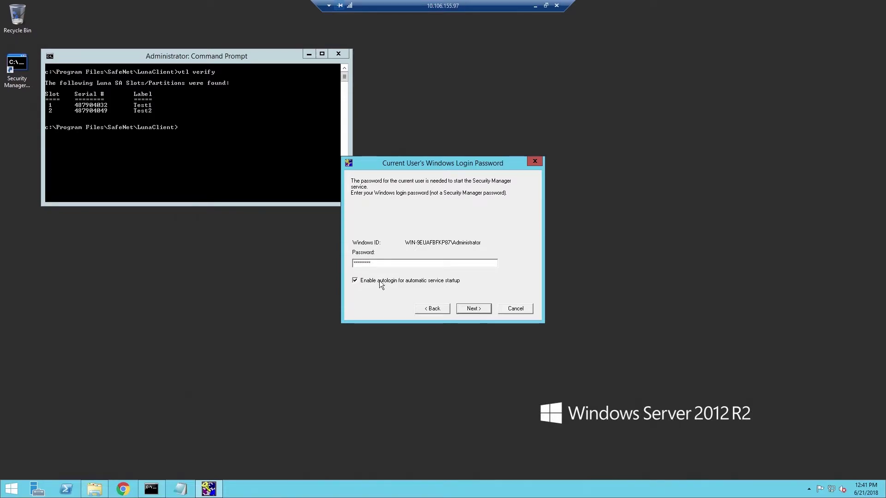
click(475, 309)
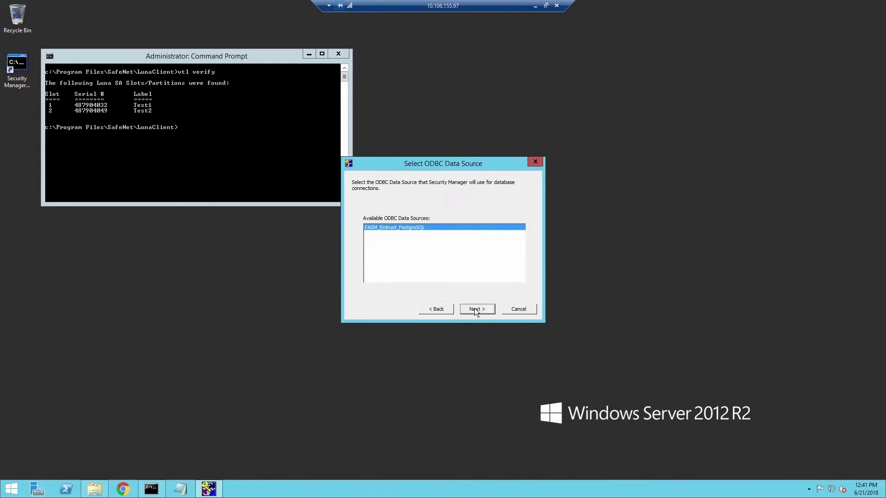
Use the EASM_Entrust_PostgreSQL data source and enter the passwords for database user easm_entrust and backup user easm_entbackup
click(474, 309)
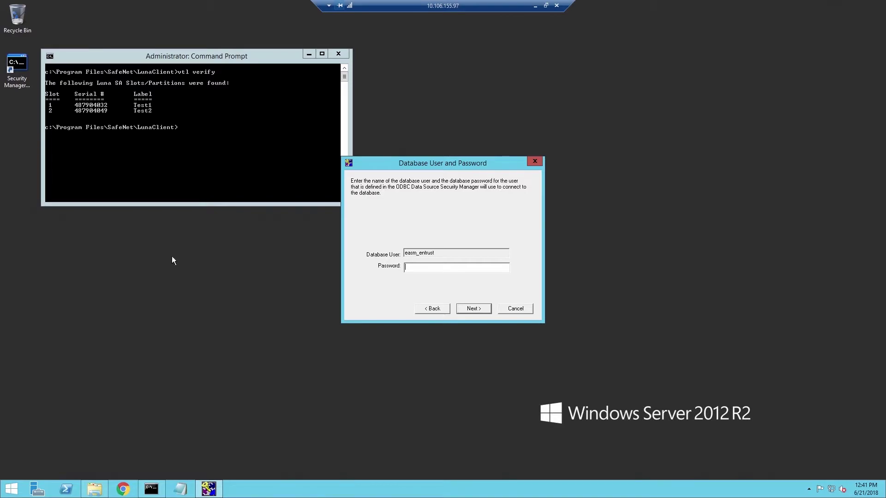
key(ctrl+v)
key(Return)
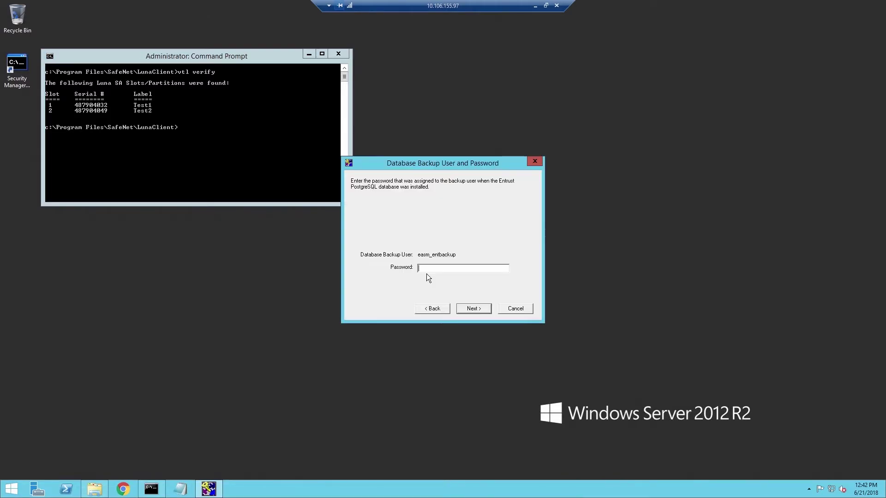
key(ctrl+v)
click(475, 310)
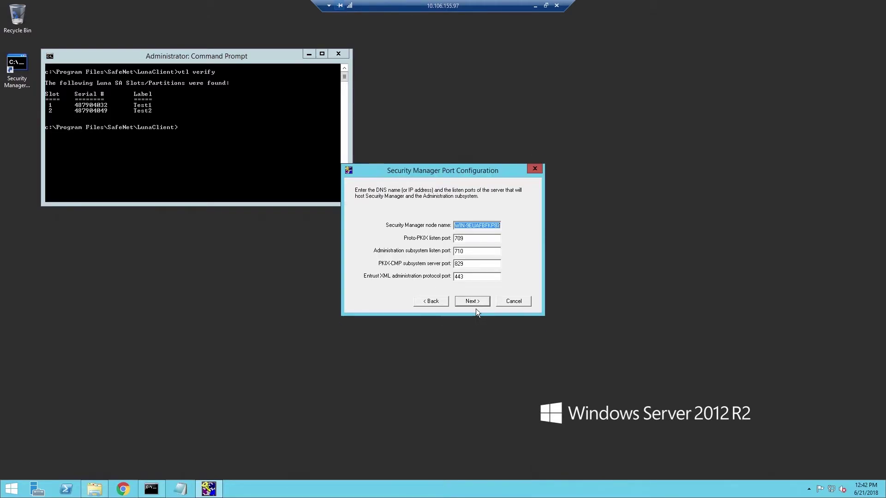
Accept the default Security Manager ports and the Root CA type, and set CA key generation to use hardware
click(475, 306)
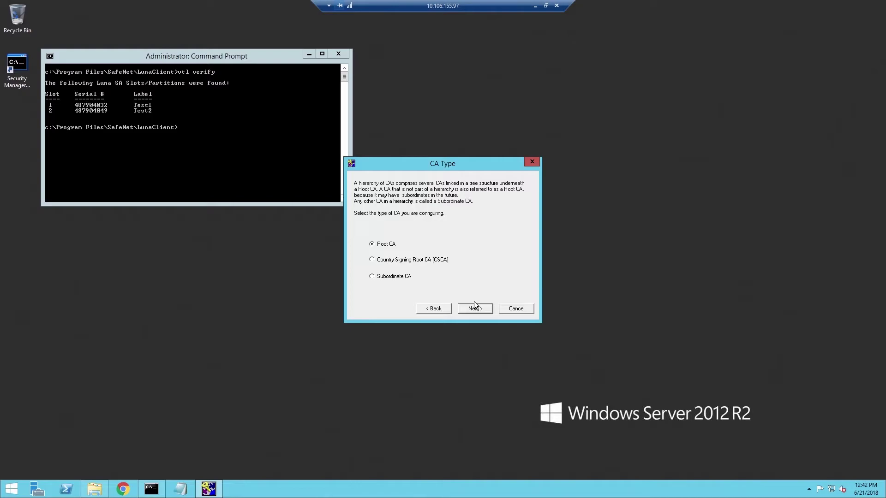
click(475, 308)
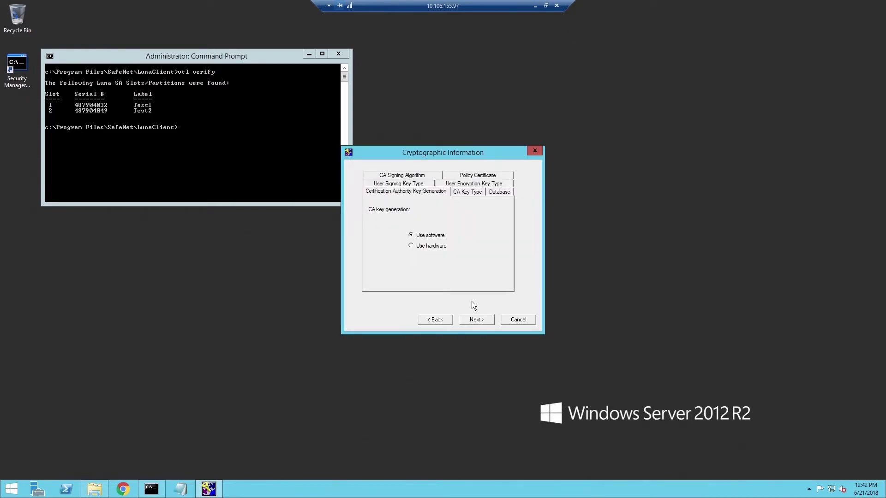
click(424, 247)
click(477, 320)
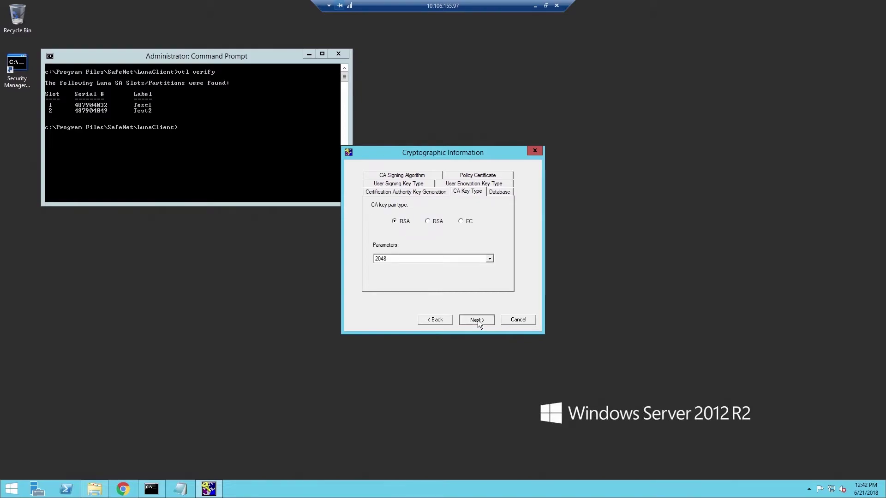
Accept the remaining default cryptographic settings, including RSA 2048 for the CA and user encryption keys, through the policy certificate lifetime
click(478, 320)
click(478, 321)
click(478, 320)
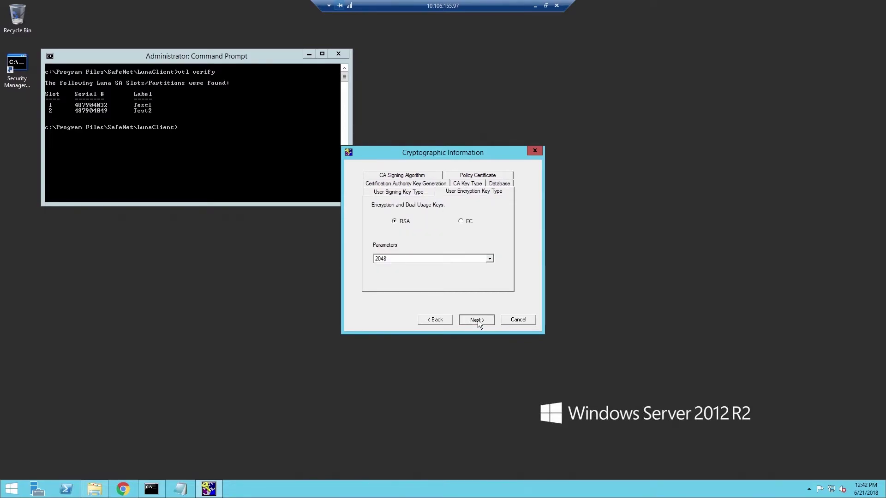
click(478, 320)
click(478, 321)
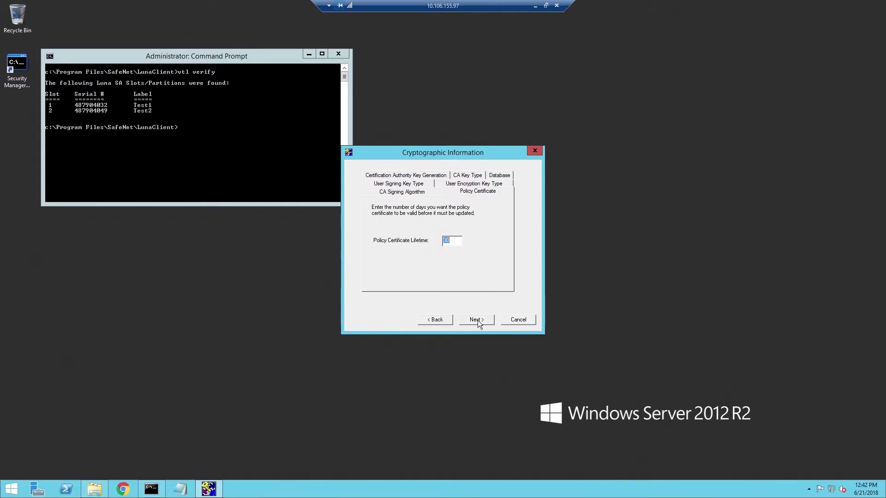
click(478, 321)
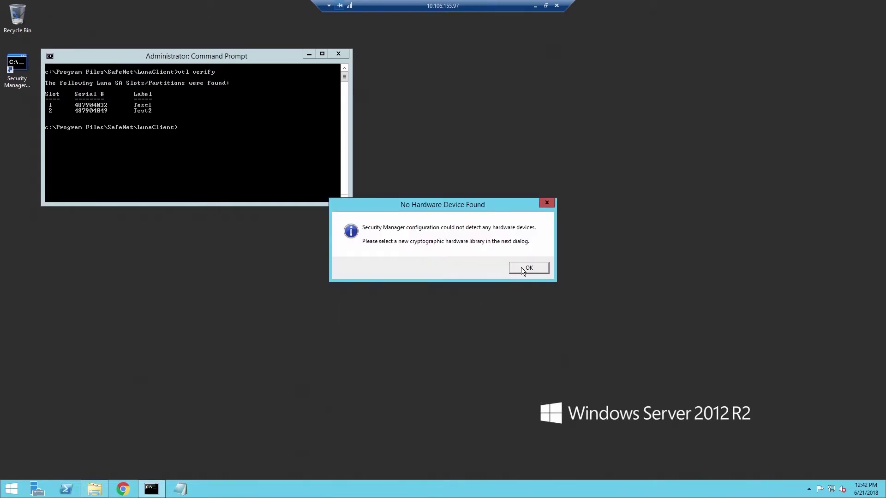
Load cryptoki.dll from SafeNet\LunaClient\win32 as the cryptographic hardware library and use the LunaSA device in slot 1
click(523, 269)
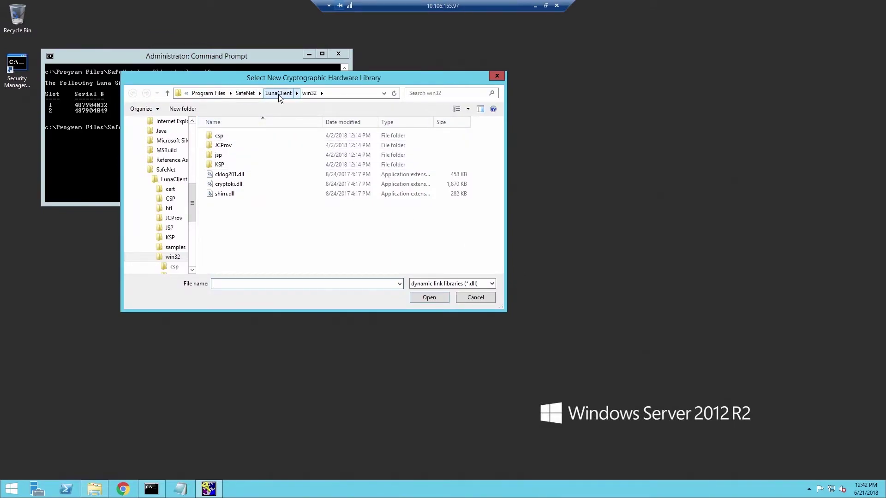
click(232, 185)
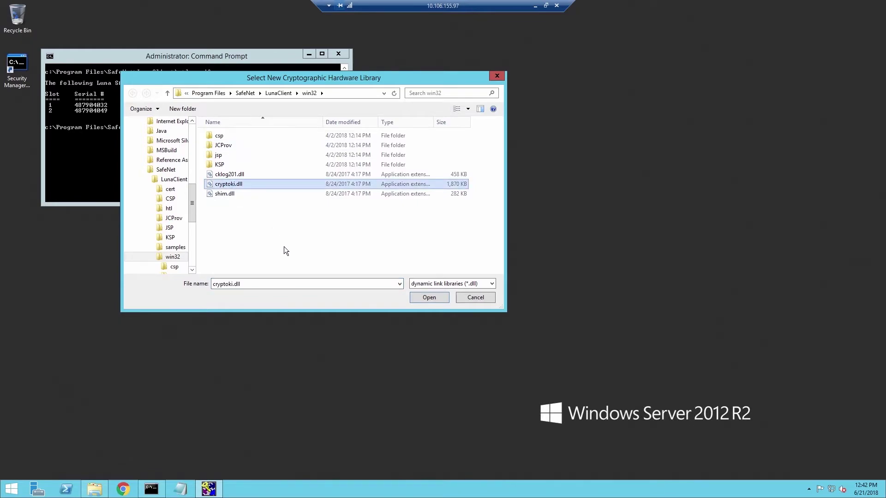
click(428, 298)
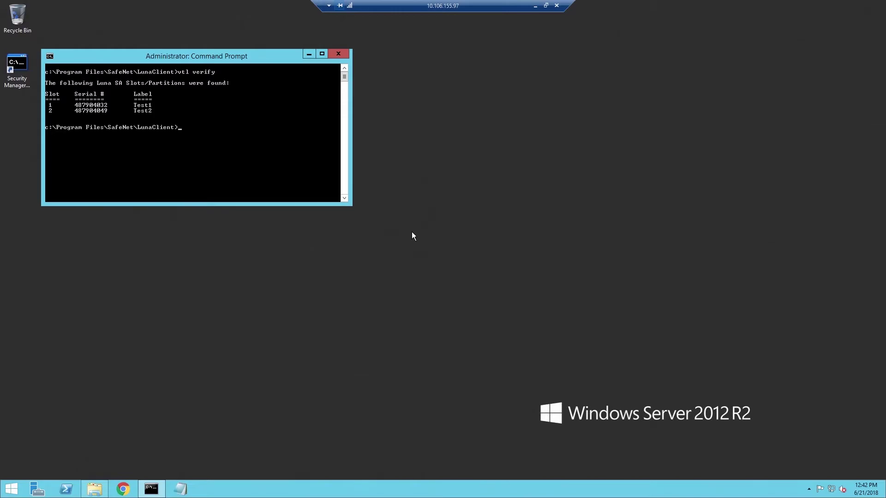
click(398, 218)
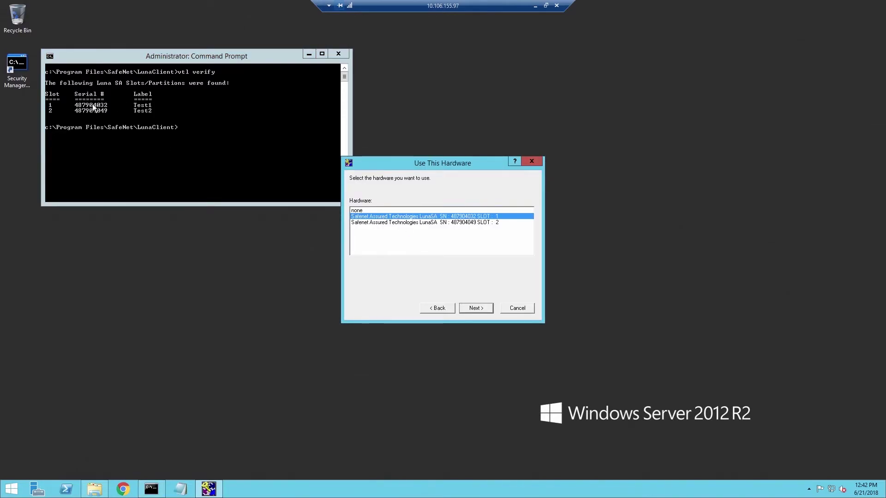
click(481, 311)
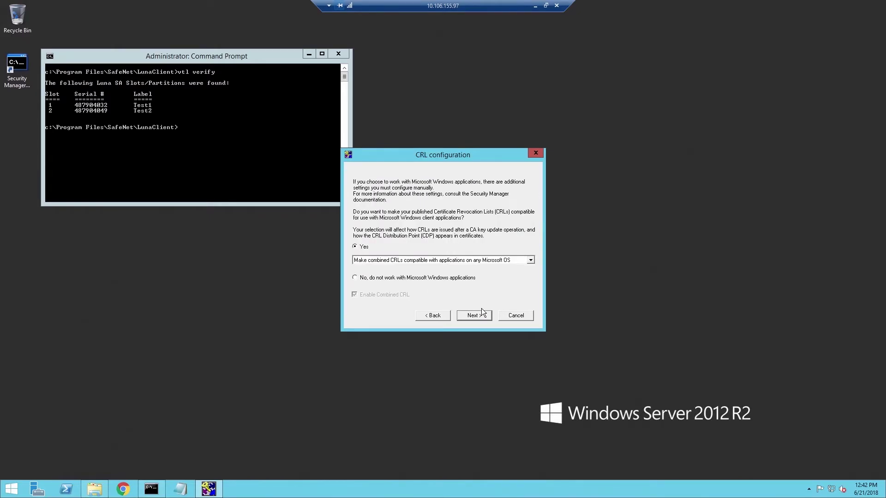
Decline CRL compatibility with Microsoft Windows applications, and add an http CDP URL generated for host crl.pki.acme.com with the LDAP DN excluded
click(367, 277)
click(476, 316)
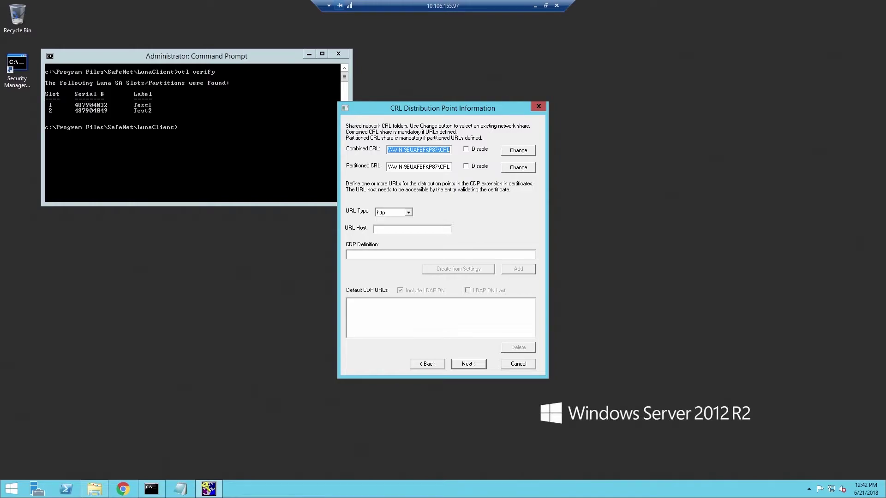
click(388, 230)
text(crl.pki.acme.com)
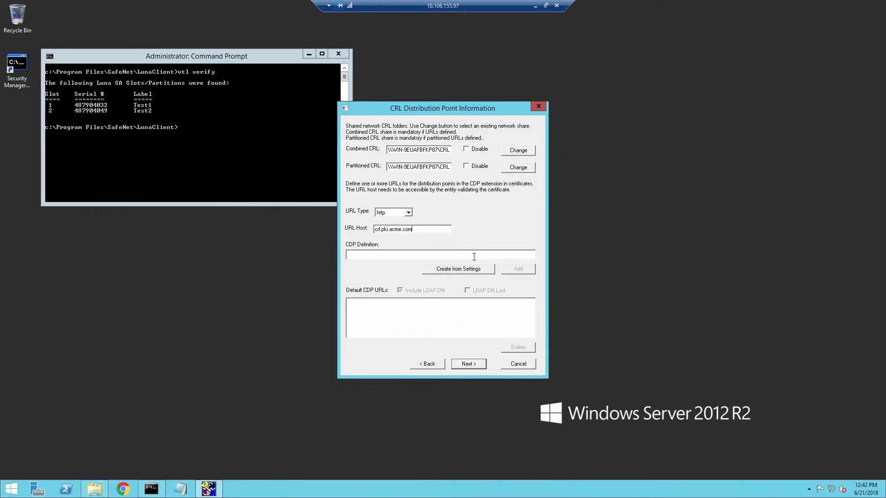
click(458, 269)
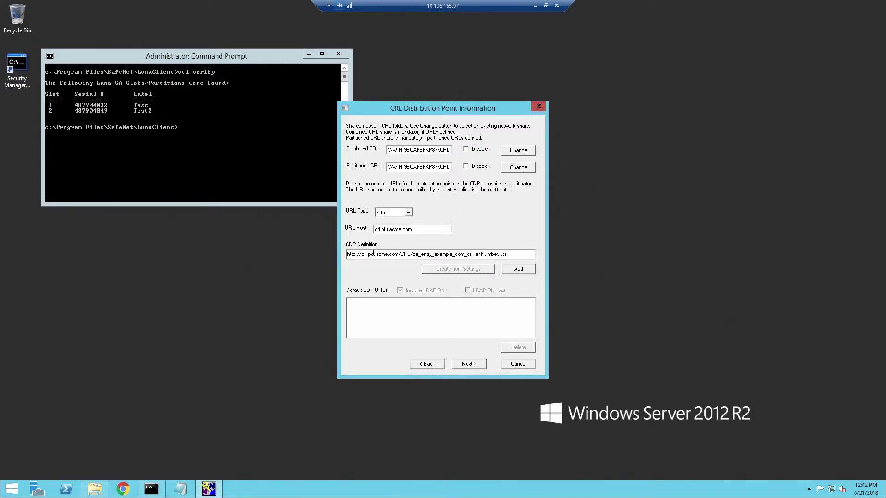
click(515, 270)
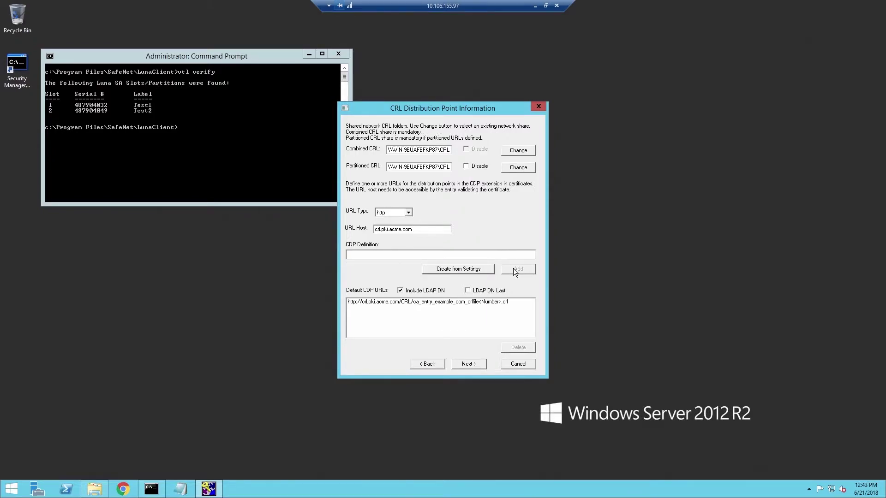
click(400, 290)
click(470, 363)
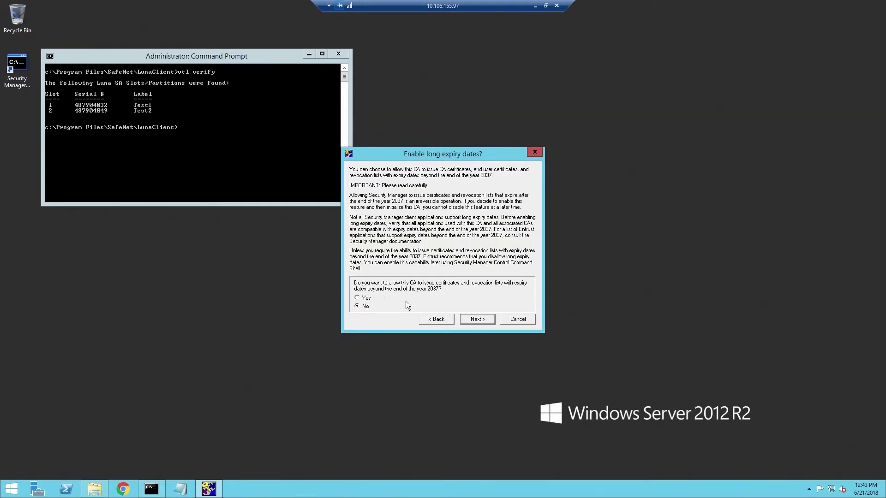
Keep long expiry dates disallowed and the default CA certificate properties, and finish with Run Security Manager Control Command Shell now selected
click(469, 318)
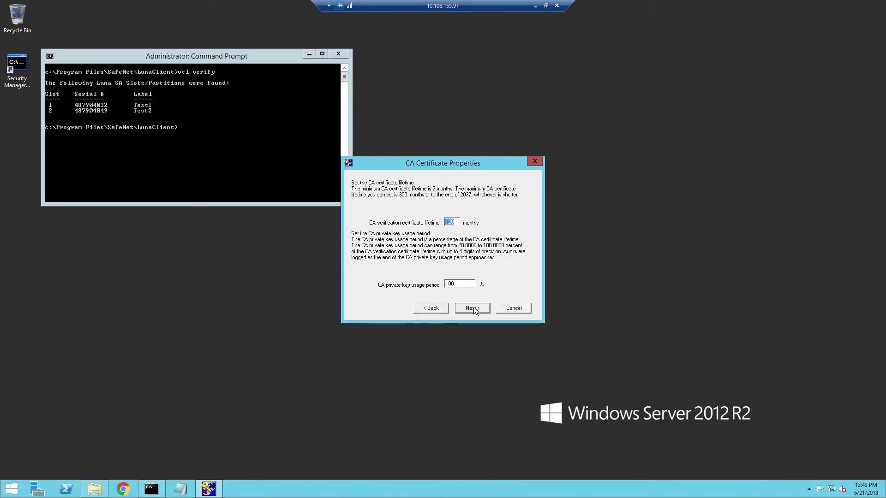
click(473, 308)
click(530, 282)
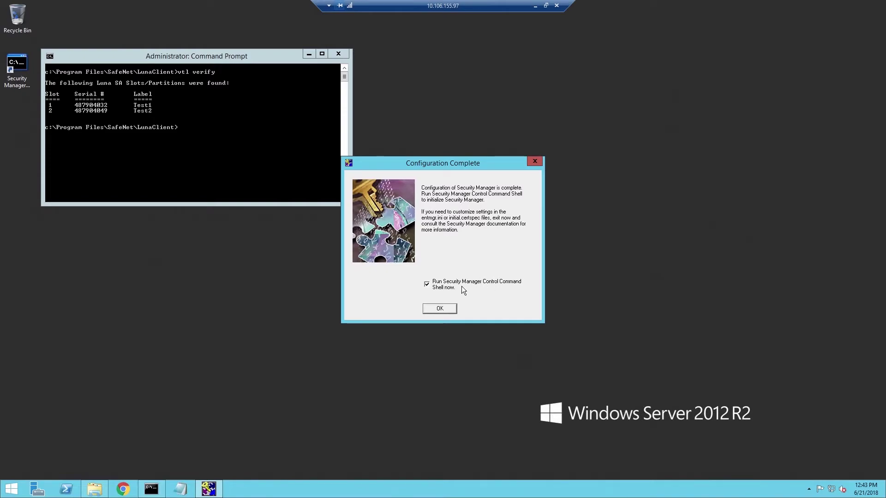
click(439, 308)
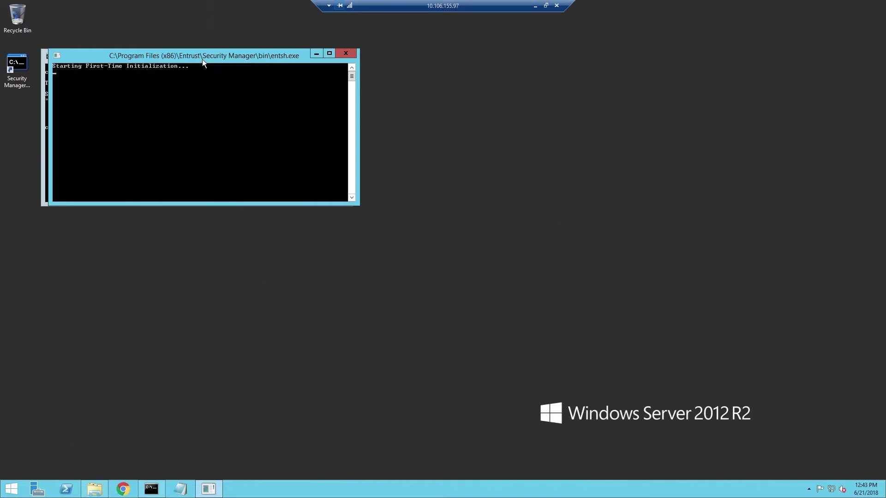
Move the entsh.exe window beside the Command Prompt, enter the CA HSM password, and set and confirm the new Master1 password
drag(202, 57, 522, 57)
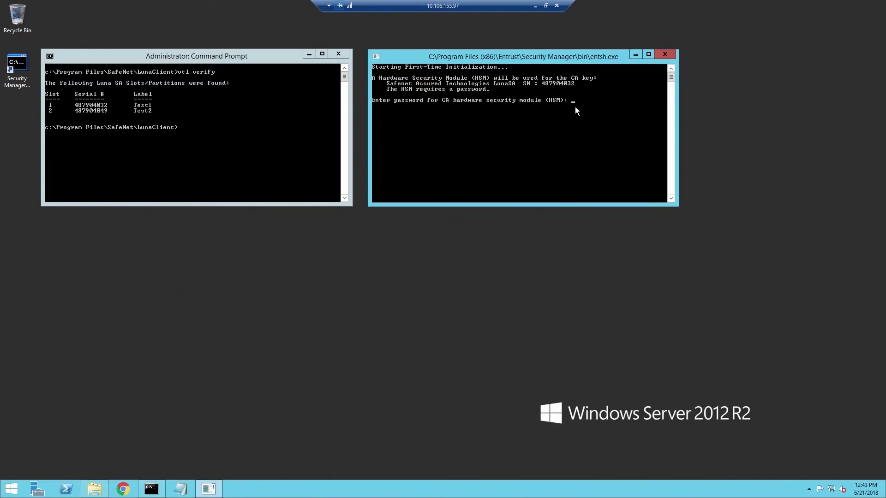
key(Return)
right_click(461, 133)
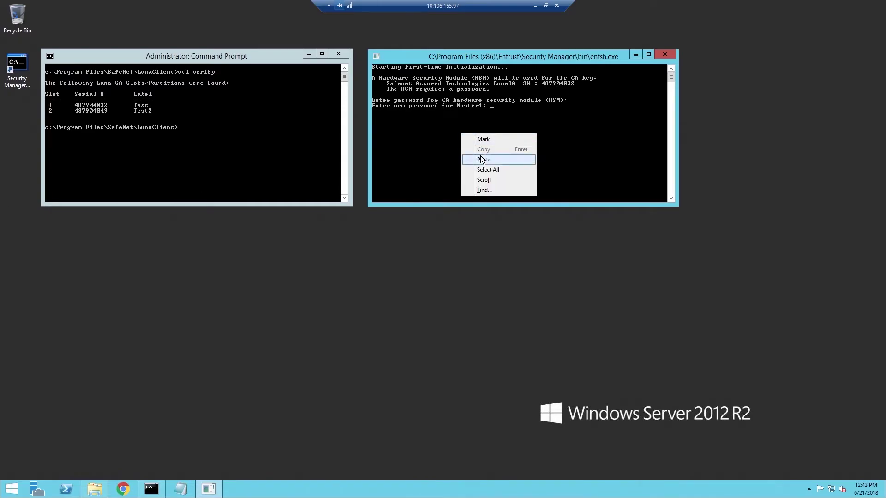
click(481, 156)
key(Return)
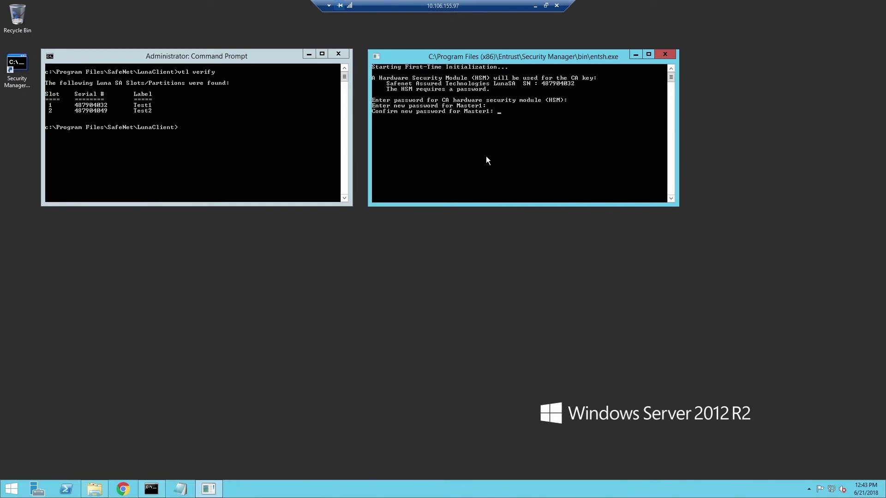
right_click(486, 156)
click(519, 182)
key(Return)
Set and confirm the new password for Master2
right_click(517, 153)
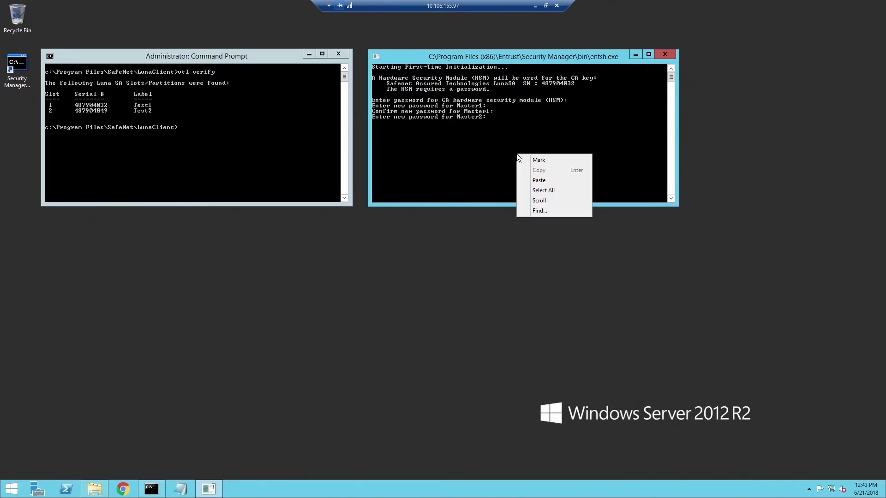
click(539, 180)
key(Return)
right_click(523, 152)
click(546, 179)
key(Return)
Set and confirm the new password for Master3
right_click(510, 145)
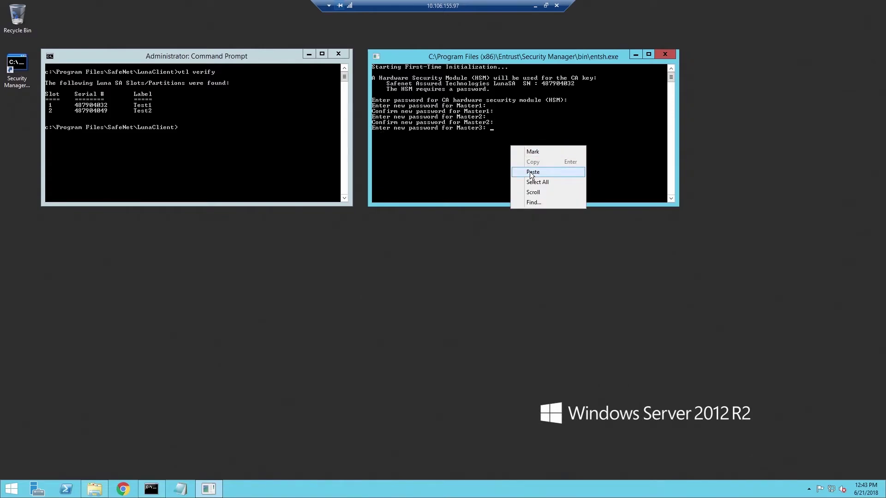
click(535, 172)
key(Return)
right_click(518, 159)
click(537, 185)
key(Return)
Set and confirm the new password for First Officer to start the CA initialization
right_click(515, 163)
click(536, 189)
key(Return)
right_click(511, 159)
click(529, 185)
key(Return)
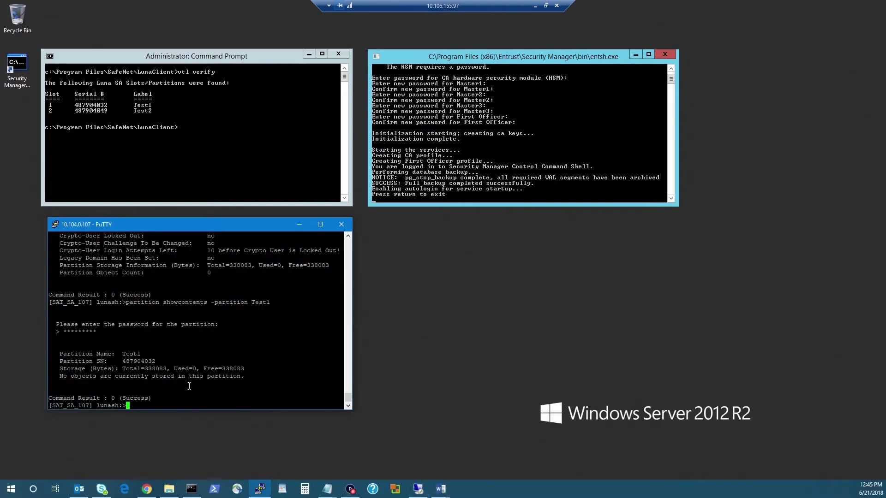
In the PuTTY session, run partition showcontents for Test1 with the partition password and check the label and type of the stored object
key(Up)
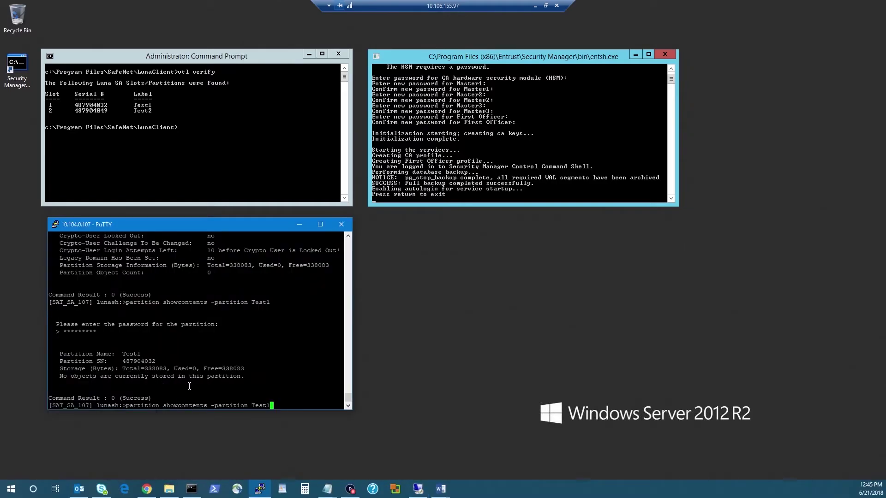
key(Return)
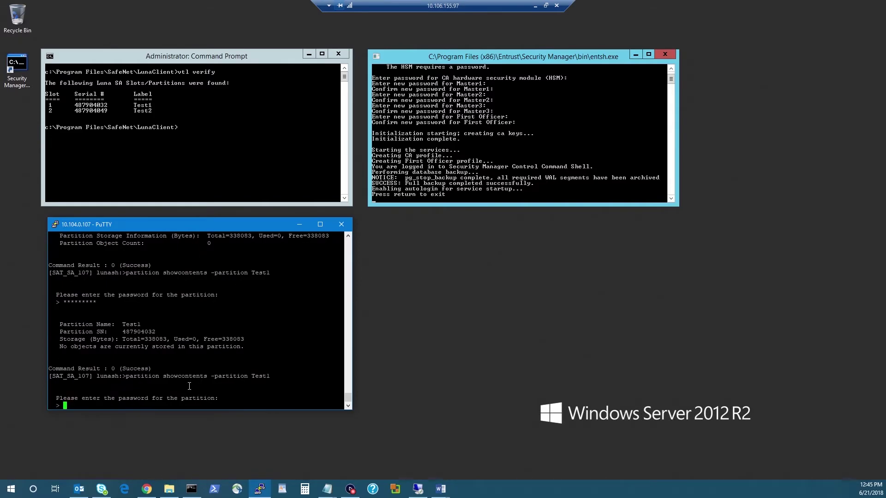
text(*********)
key(Return)
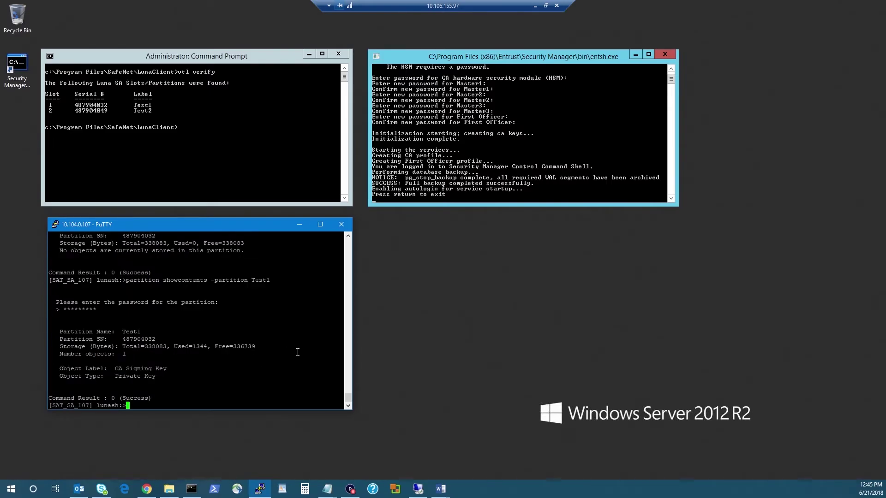
drag(167, 379, 53, 367)
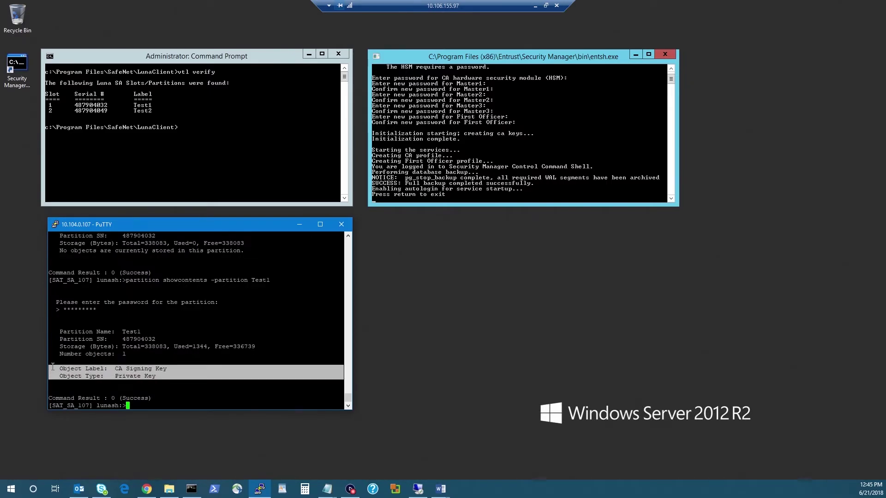
click(233, 338)
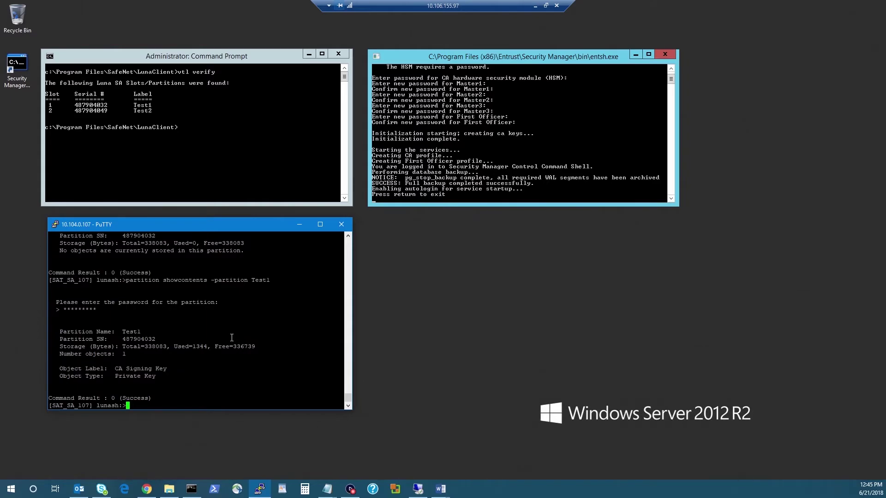
Exit the finished initialization shell and open the Security Manager Control Command Shell from the desktop, placing it beside the Command Prompt
click(517, 163)
key(Return)
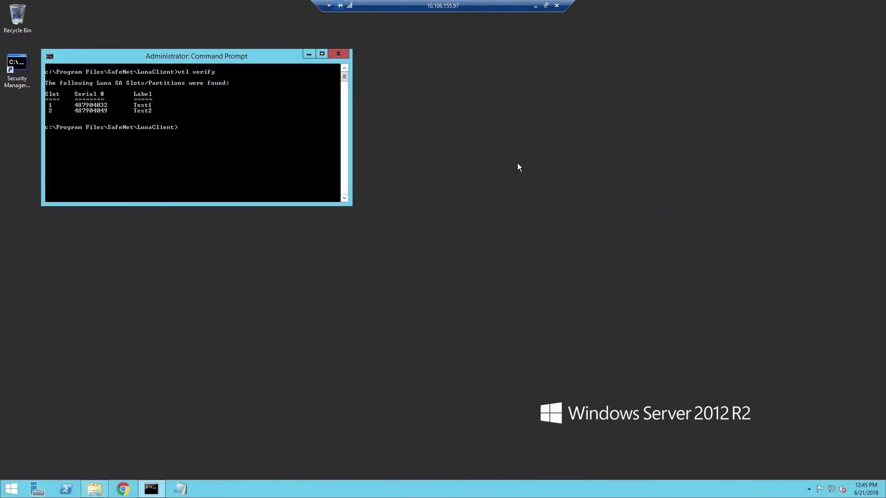
double_click(23, 72)
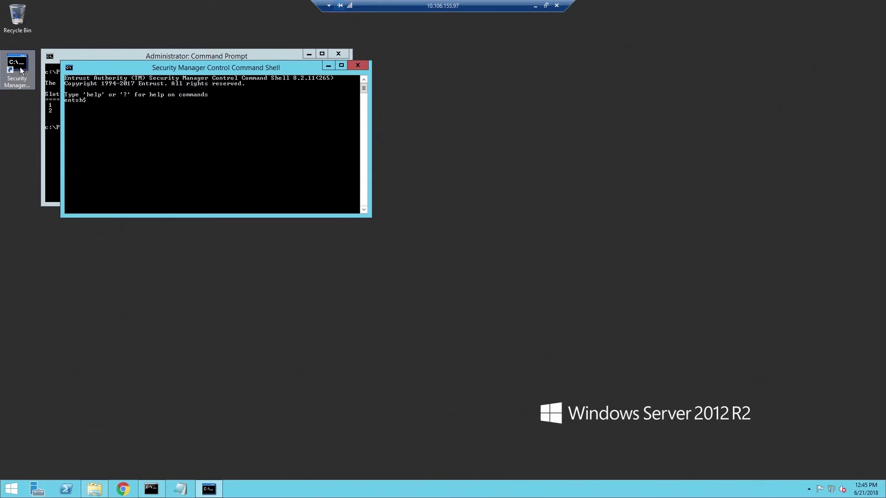
drag(182, 70, 485, 60)
Log in to the Security Manager Control Command Shell as Master1 with the master user's password
text(login)
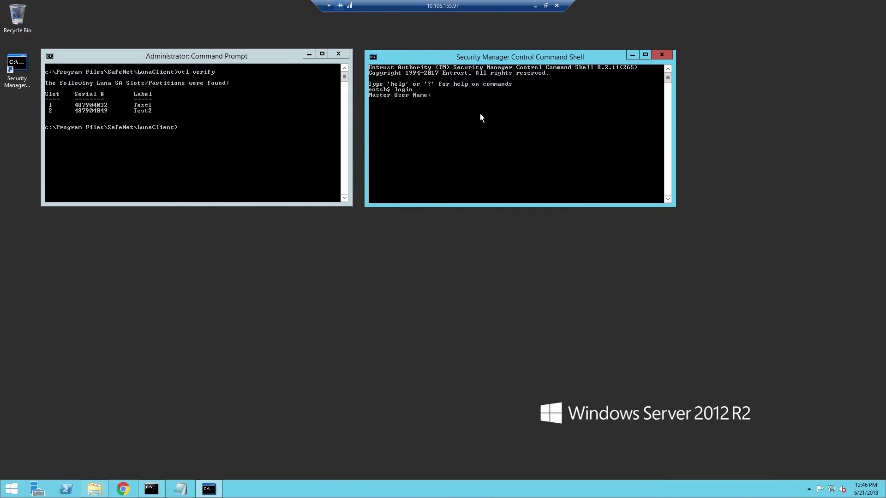
text(Master1)
key(Return)
key(Return)
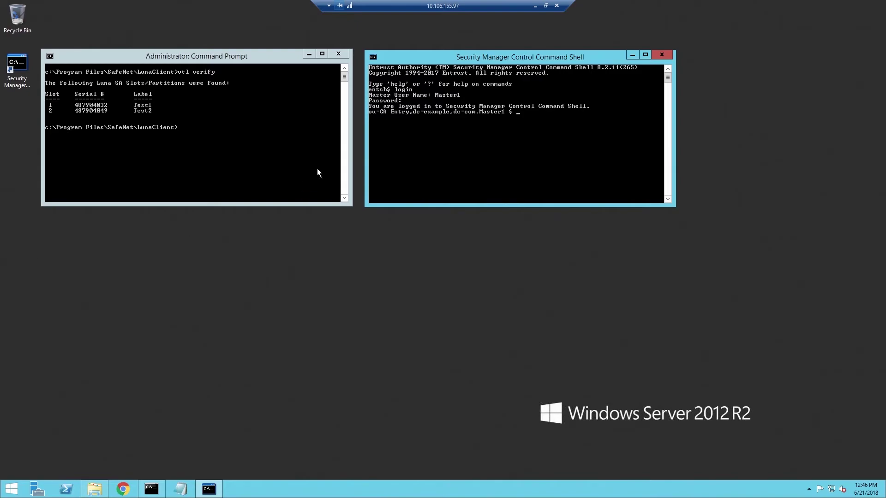
Run db hw-protection enable -alg TRIPLEDES-CBC-192, accept the new hardware key and service restart, and choose LunaSA slot 1 for the database key
right_click(428, 156)
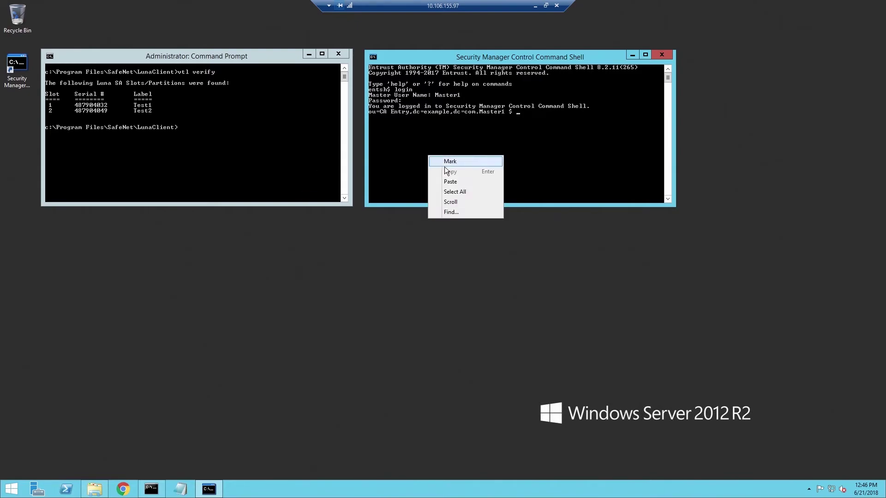
click(446, 181)
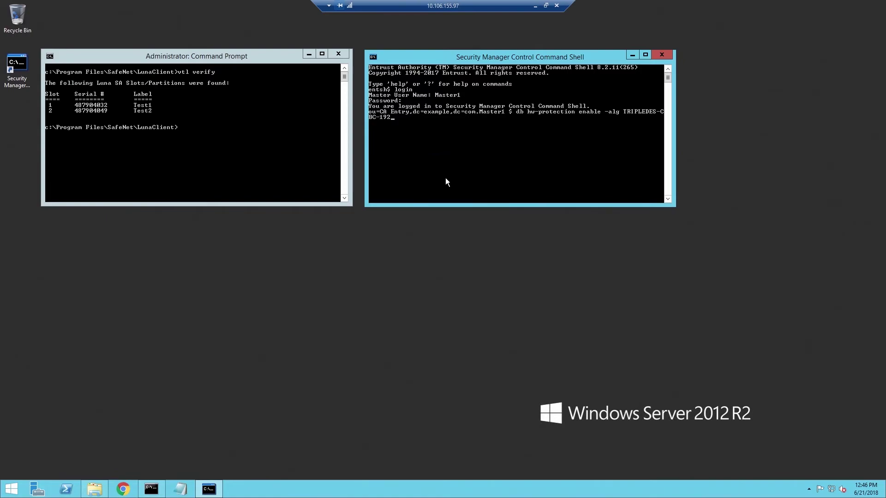
key(Return)
text(y)
key(Return)
text(y)
key(Return)
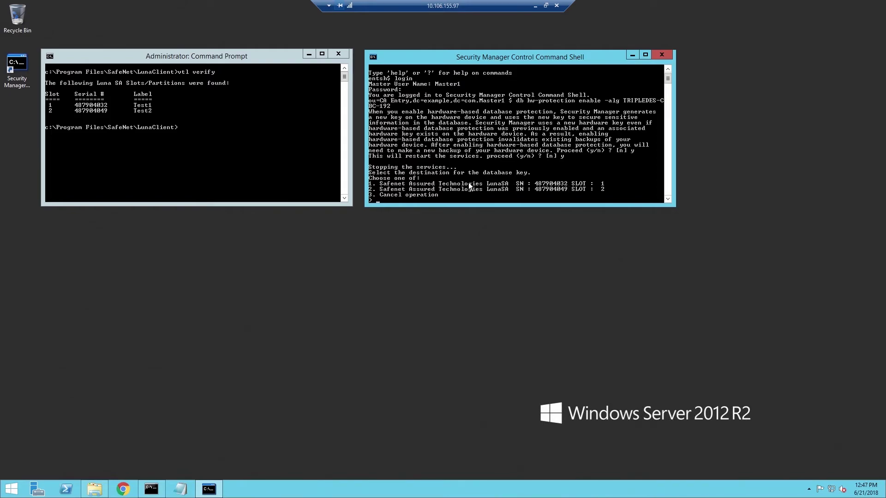
text(1)
key(Return)
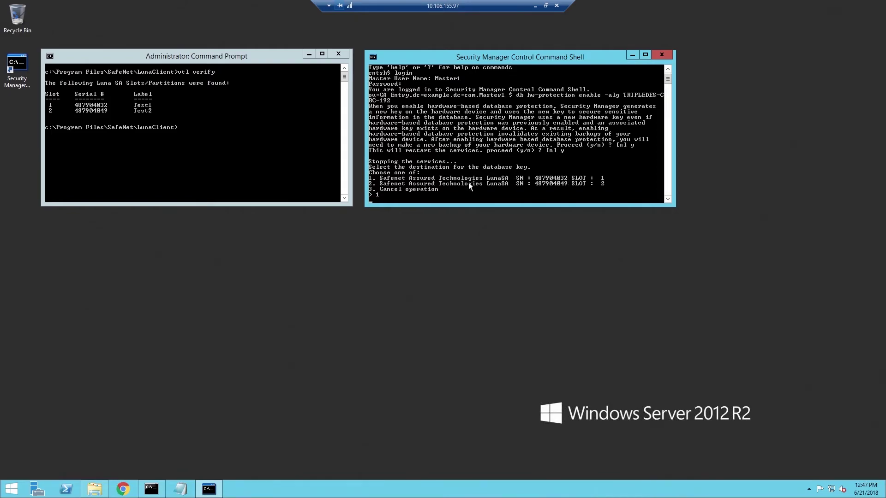
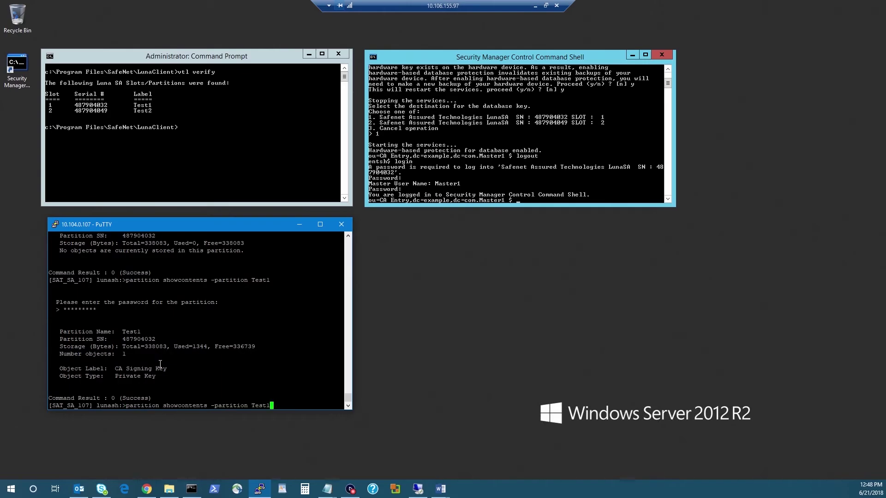
List the contents of partition Test1 again in PuTTY with the partition password, and examine the database protection and CA signing keys
key(Return)
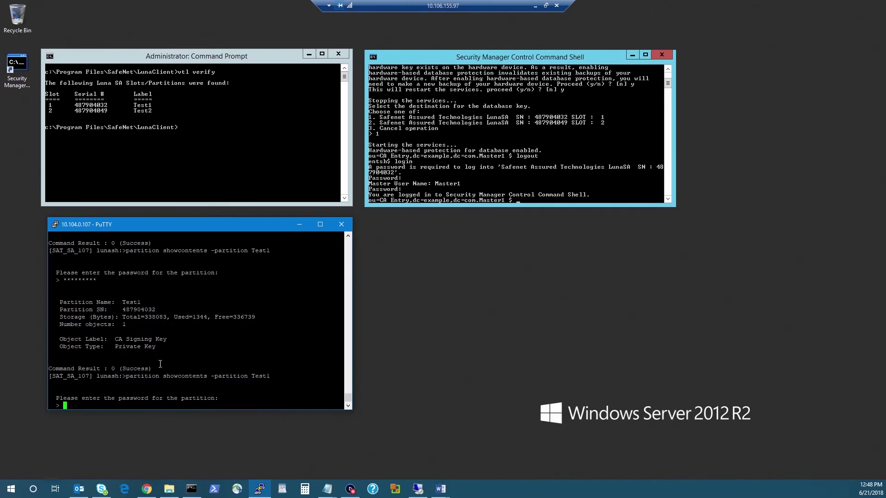
text(*********)
key(Return)
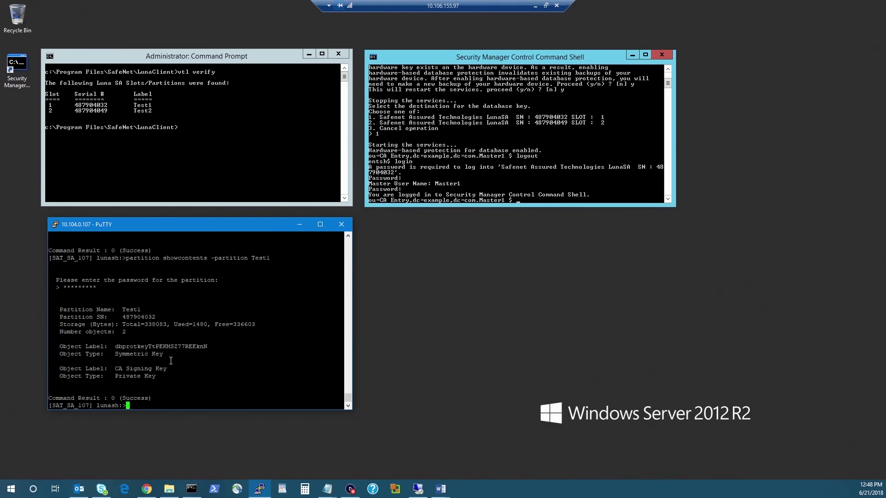
drag(167, 376, 44, 334)
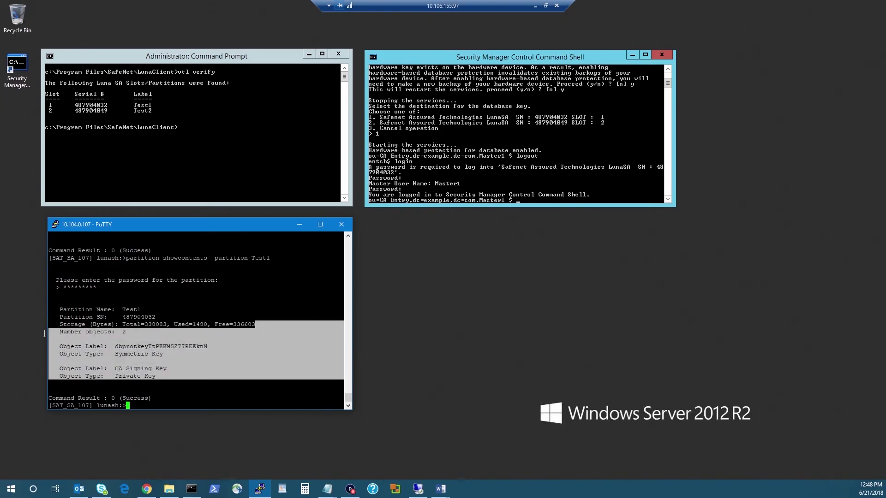
drag(211, 348, 116, 347)
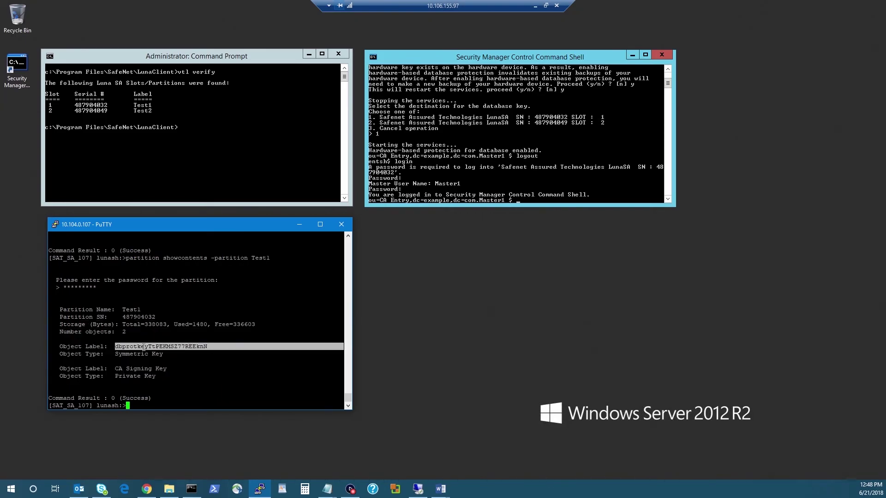
click(183, 378)
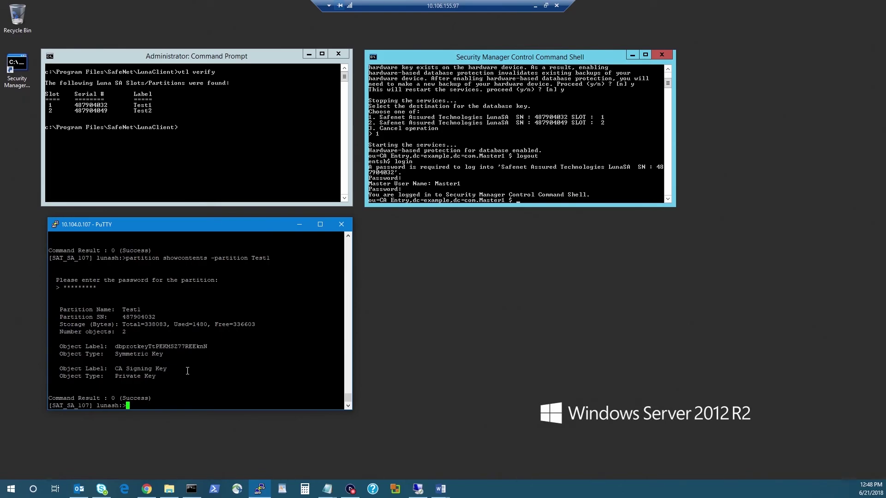
Display the CA hardware information in the Security Manager Control Command Shell and review the entries for both LunaSA slots
click(504, 163)
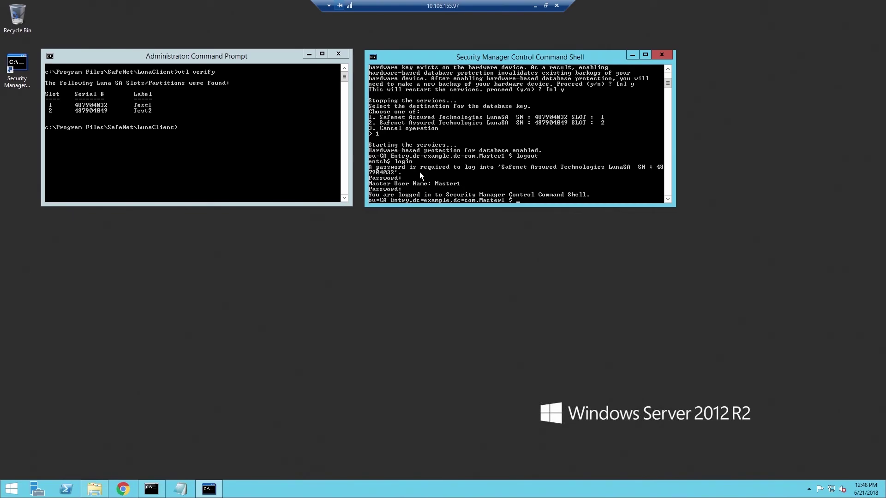
right_click(457, 159)
click(477, 184)
key(Return)
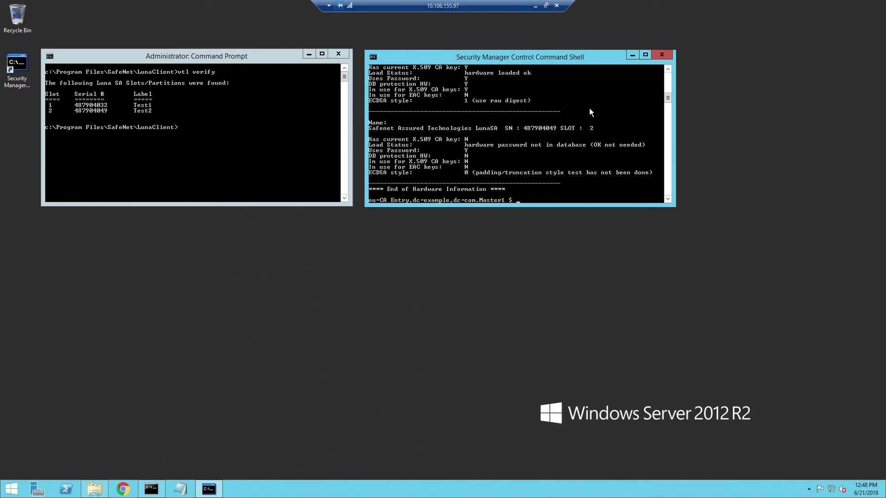
drag(668, 96, 664, 99)
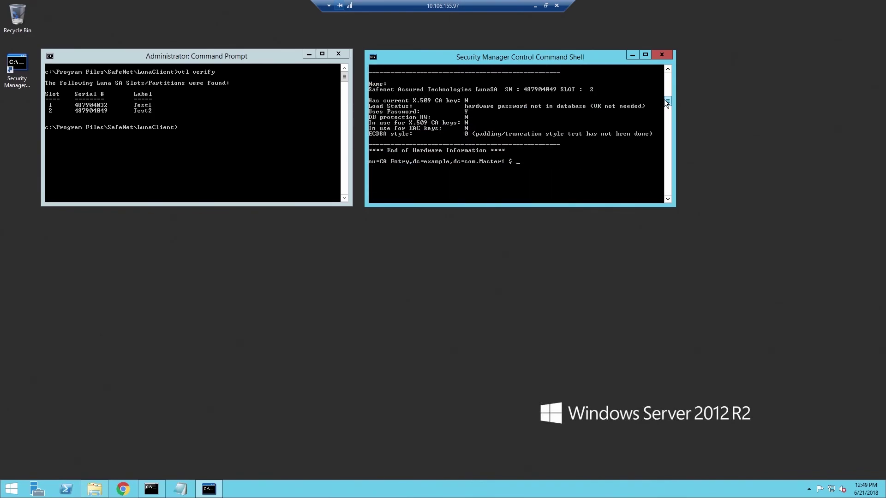
Check the hardware-based database protection settings with db hw-protection query
right_click(520, 171)
click(537, 193)
key(Return)
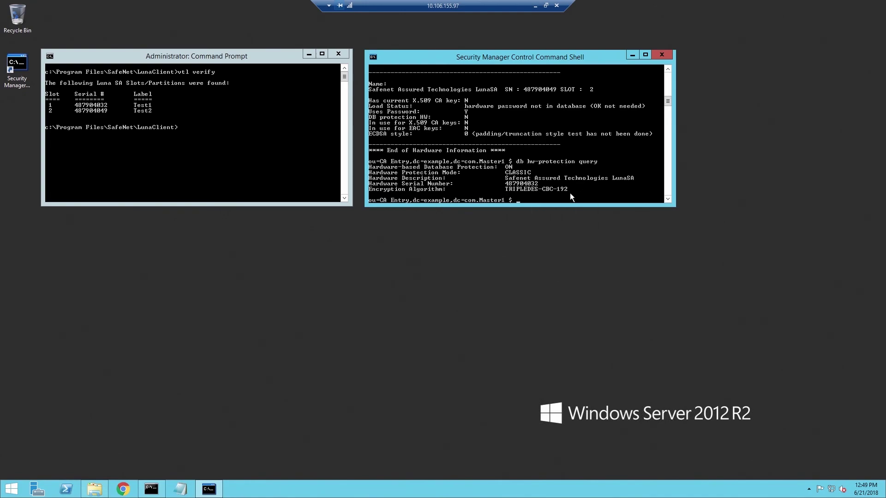